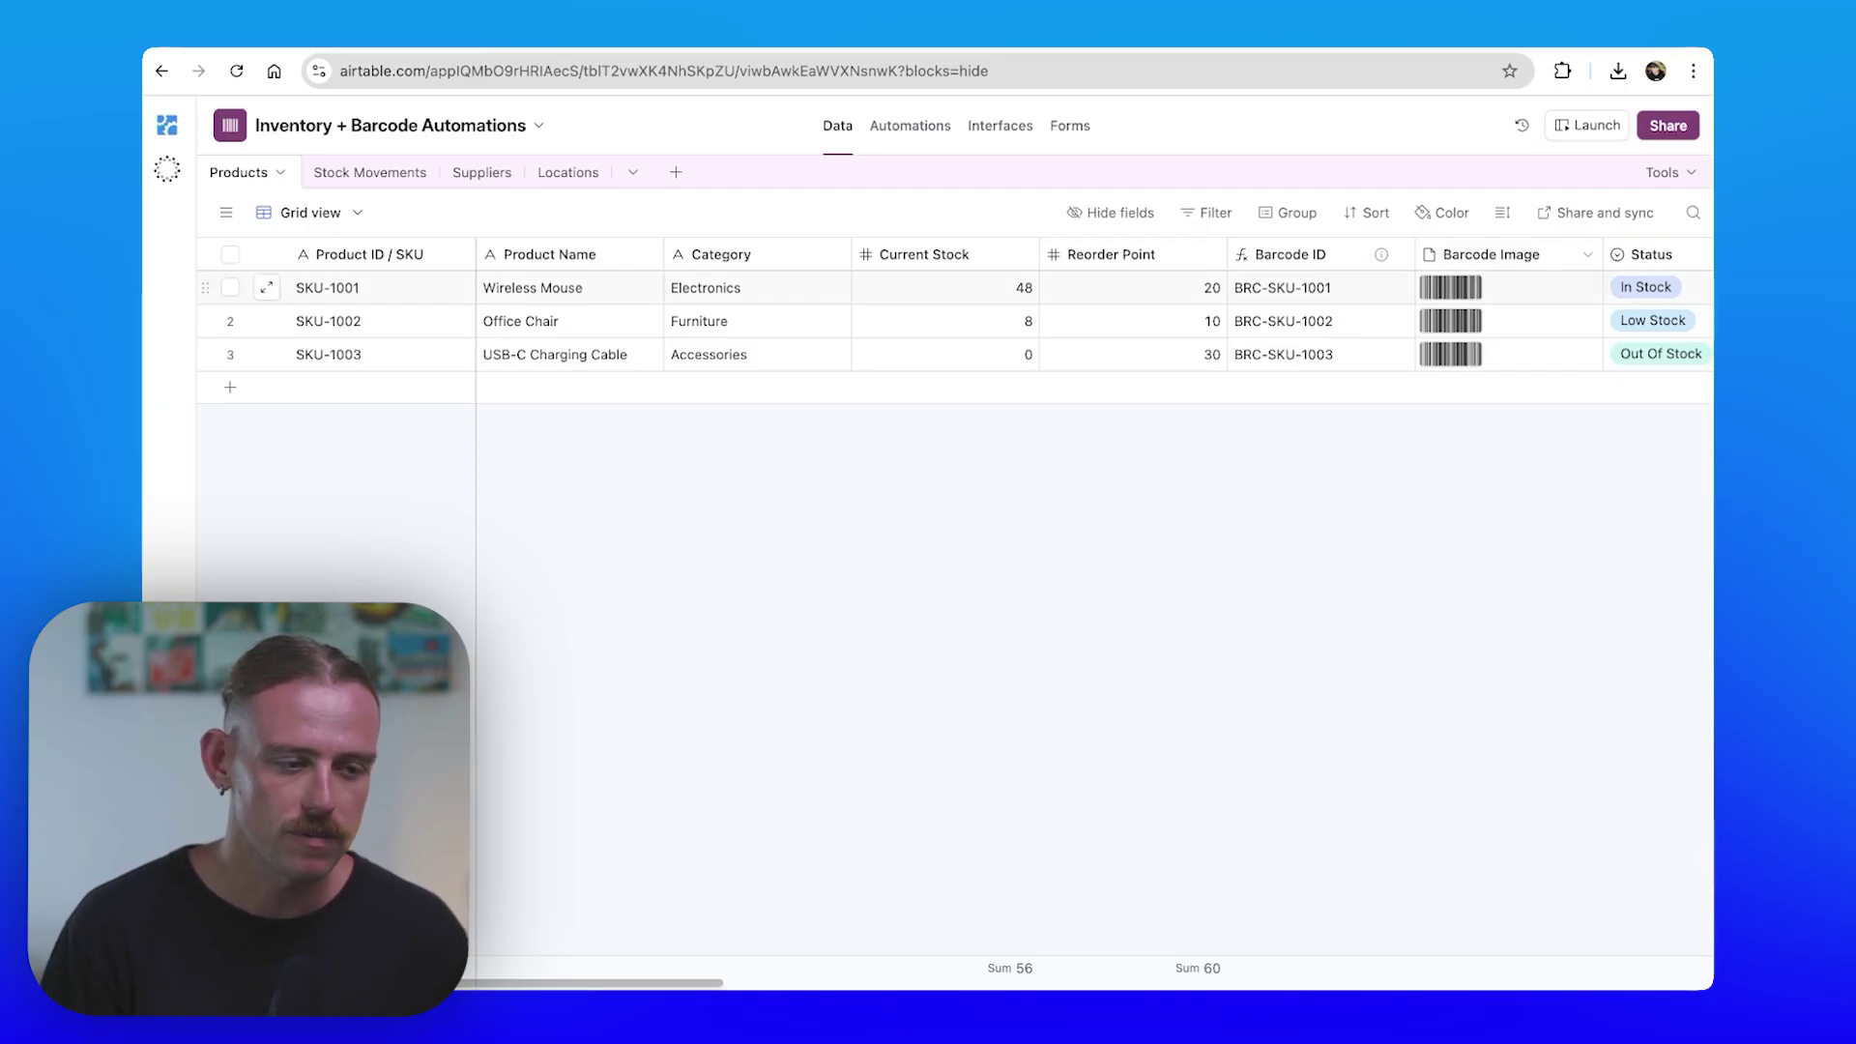
- Select SKU-1001's barcode image thumbnail in the Products table
click(1460, 288)
- Preview SKU-1001's barcode image at full size
click(1476, 294)
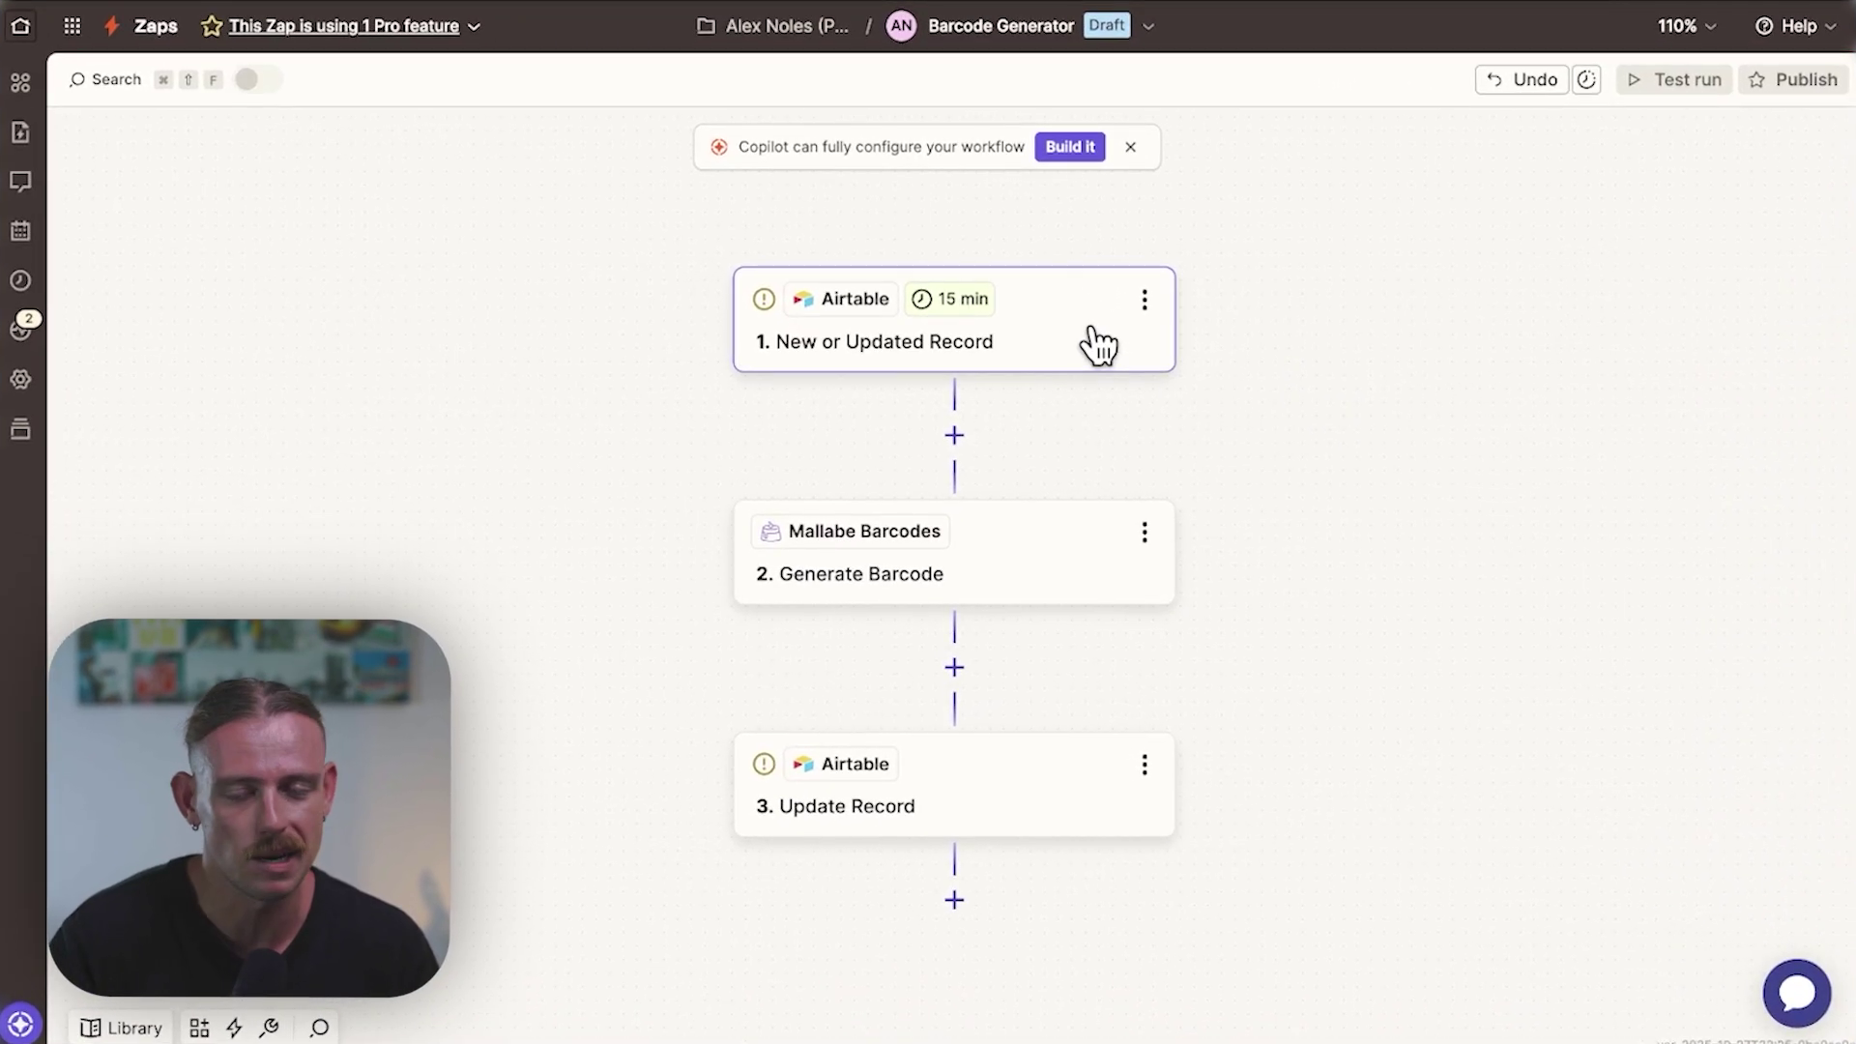
- Scroll through the Barcode Generator zap's Airtable, Mallabe and Update Record steps
scroll(1103, 367, down, 3)
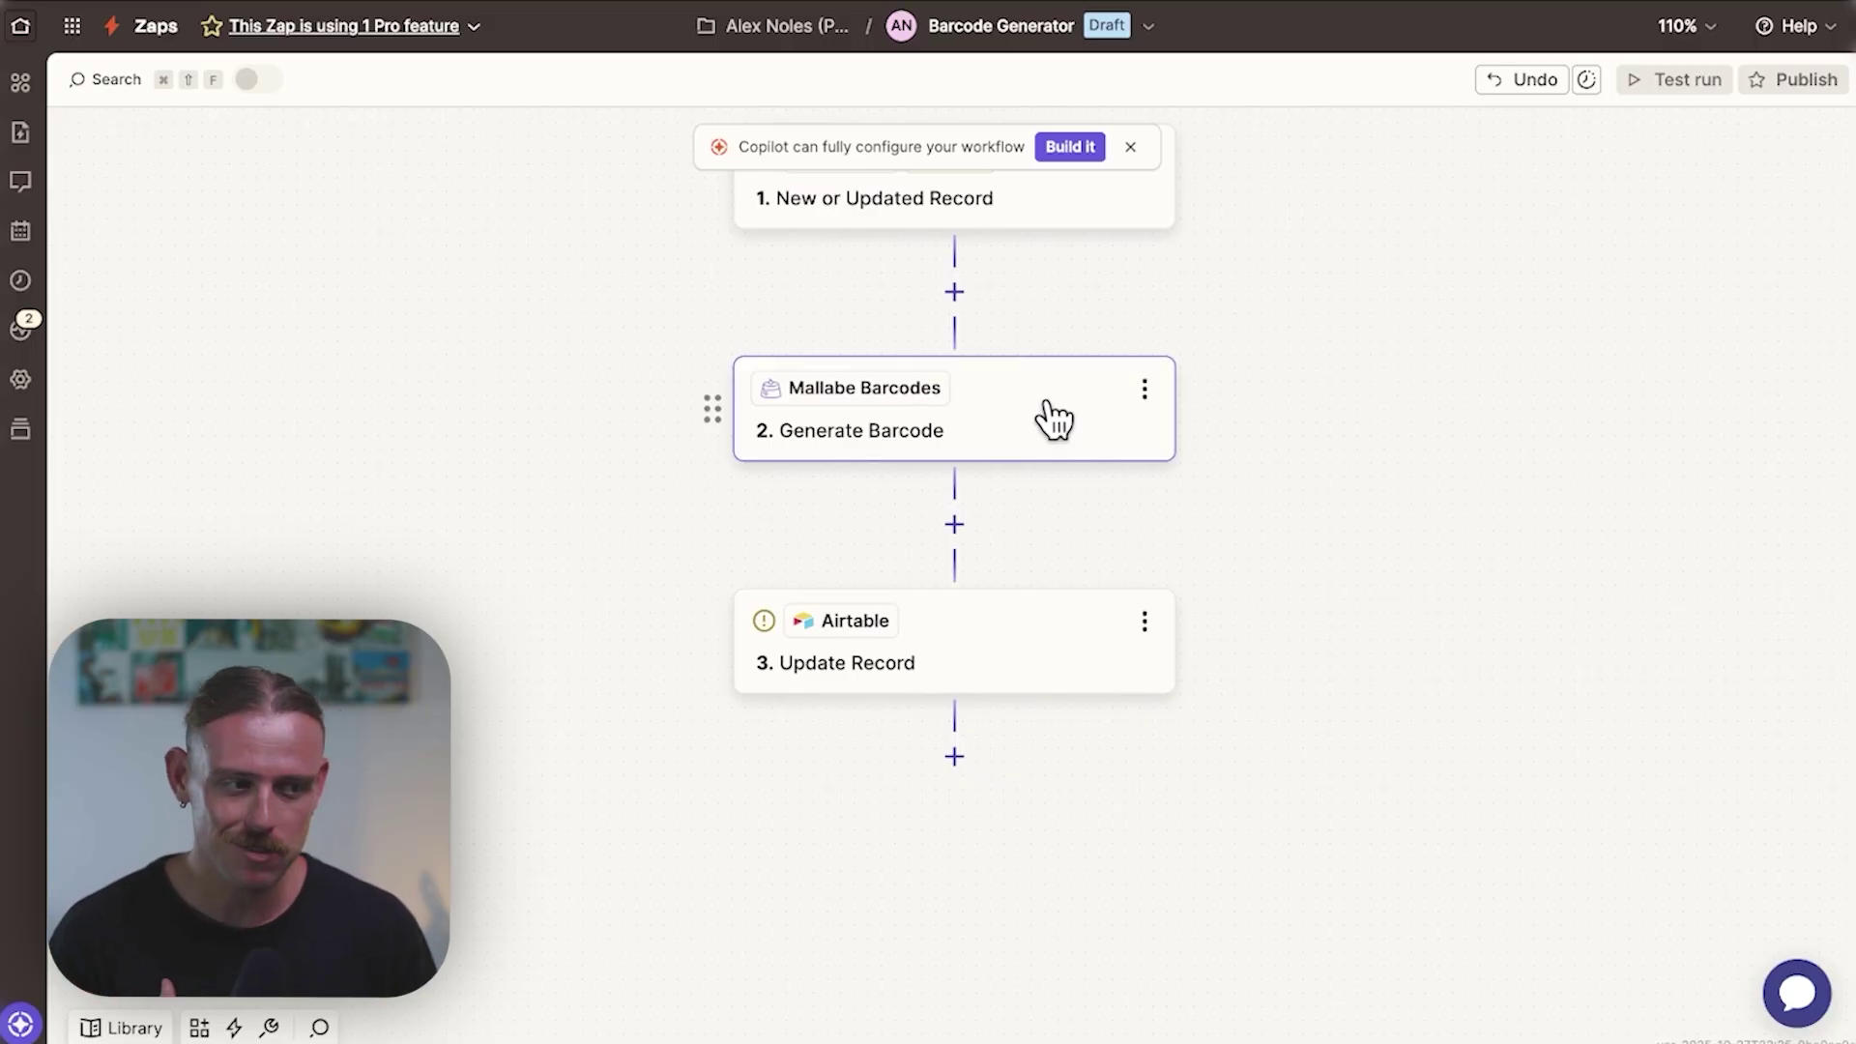
scroll(1284, 414, up, 2)
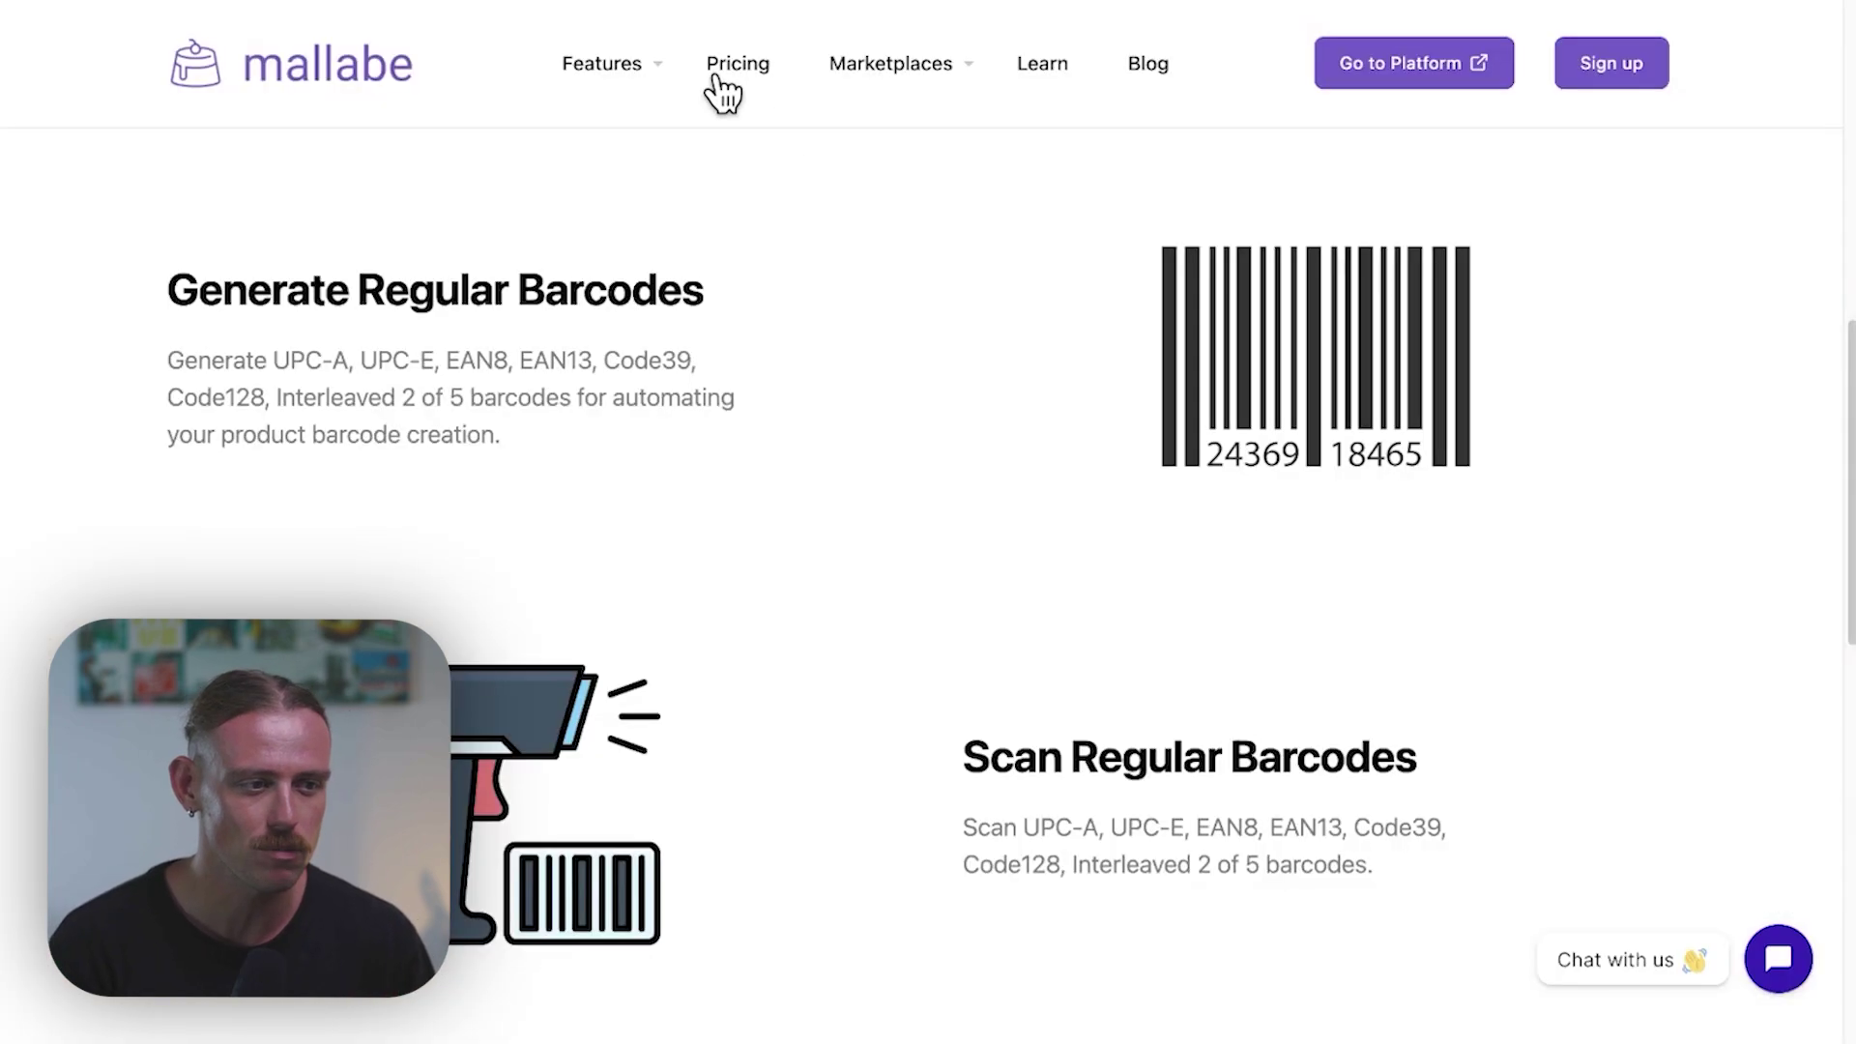
- View Mallabe's pricing plans, including the $0/mo Free plan
click(744, 87)
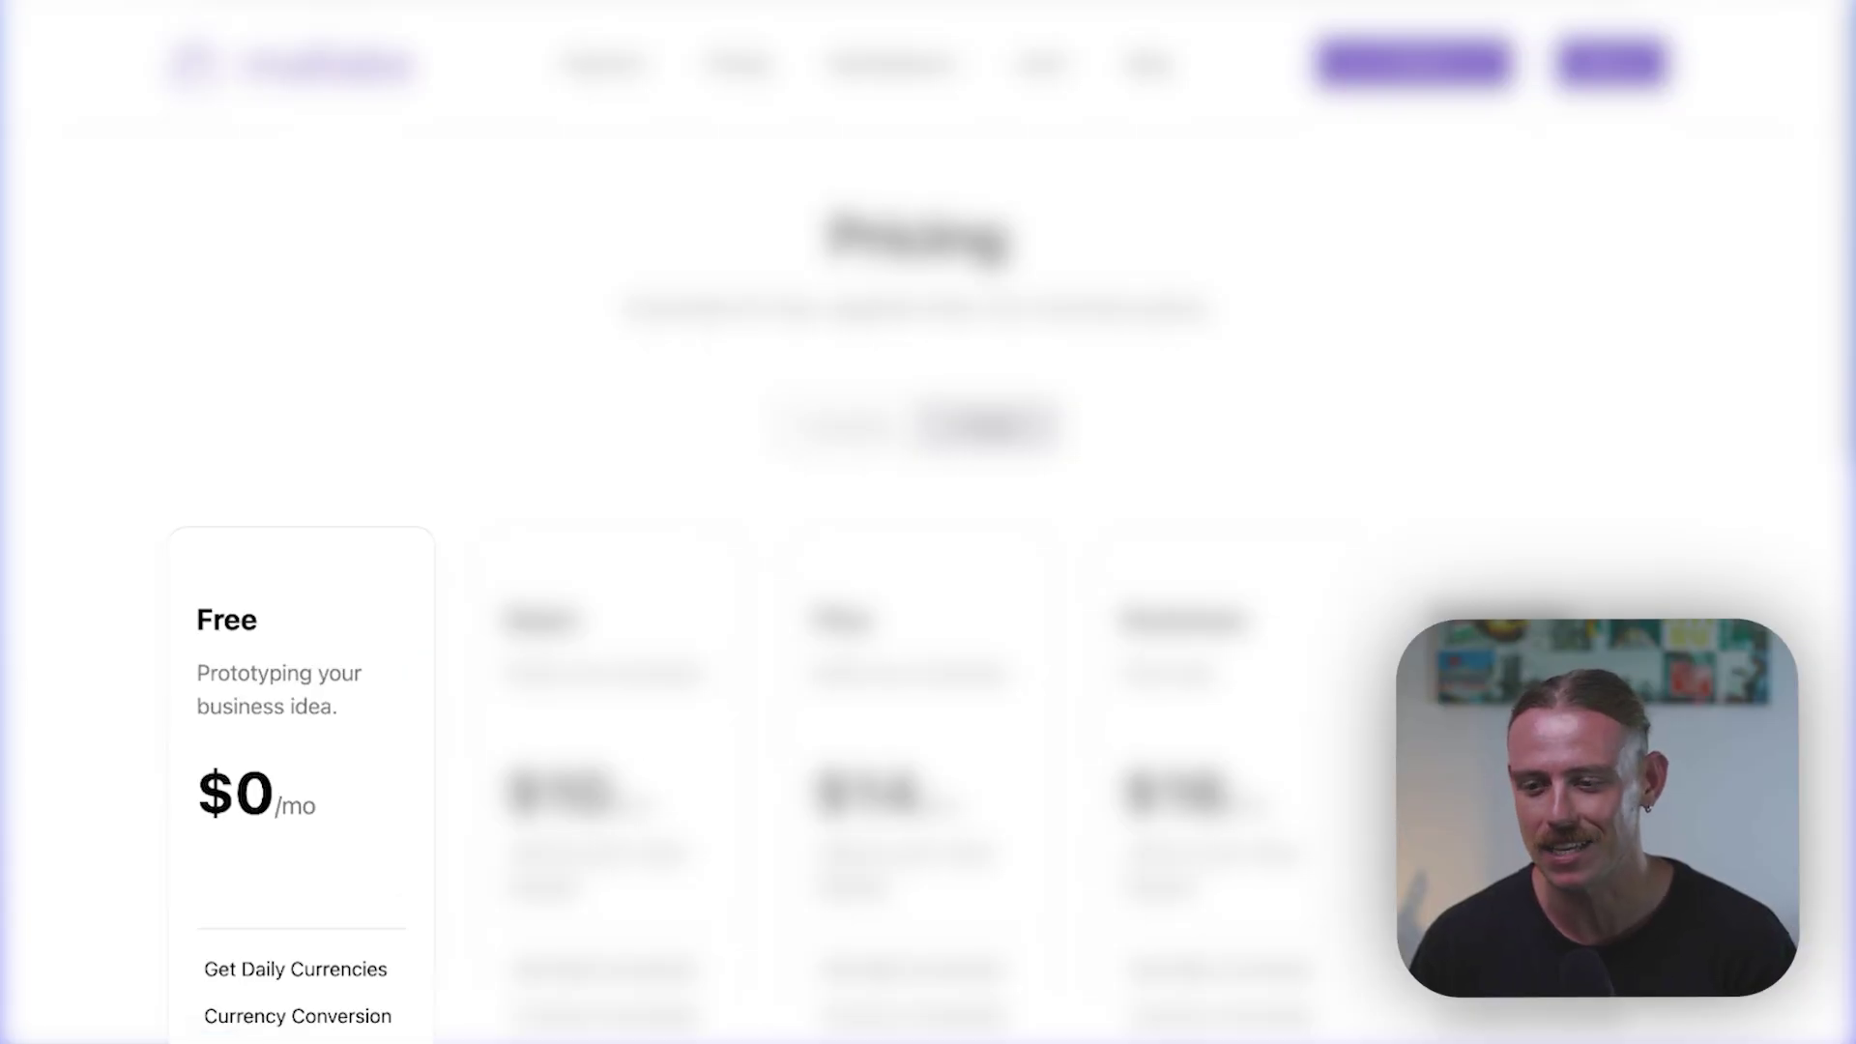
scroll(928, 580, down, 3)
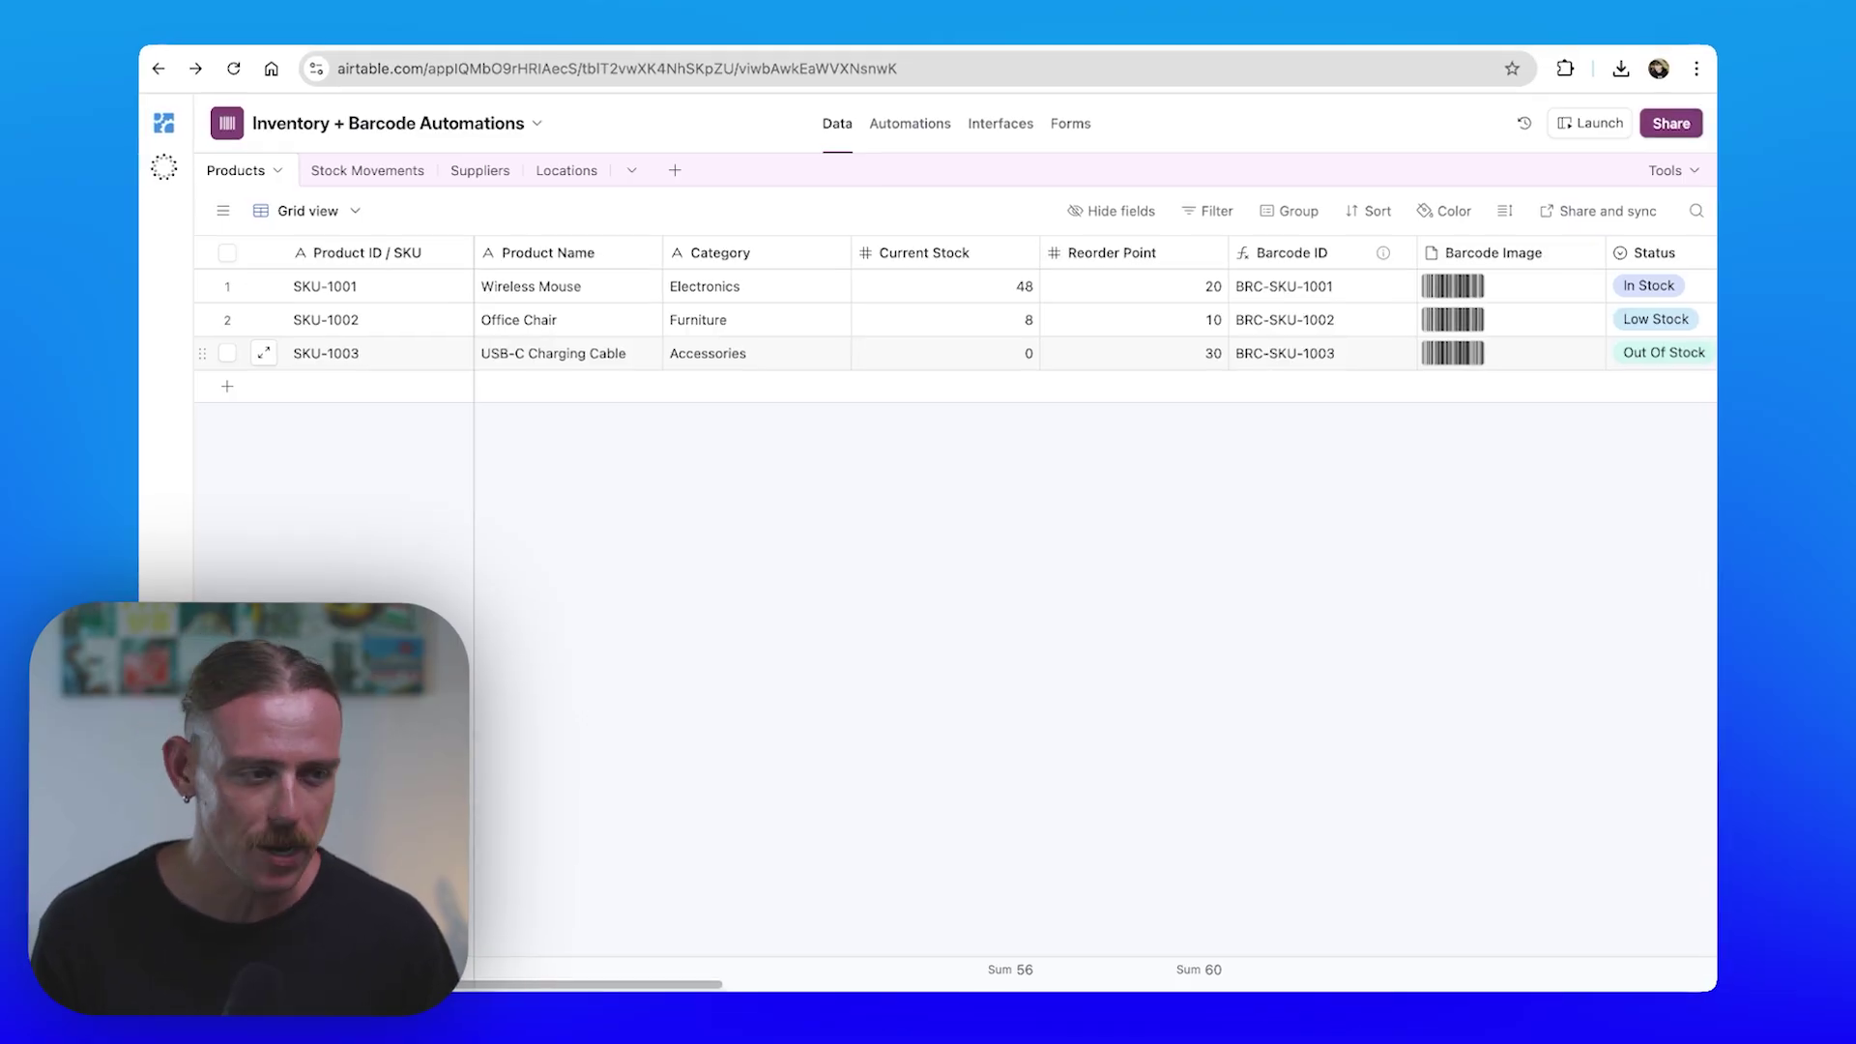
- Open the Barcode Generator automation and inspect its Run a script action's inputs and code
click(880, 68)
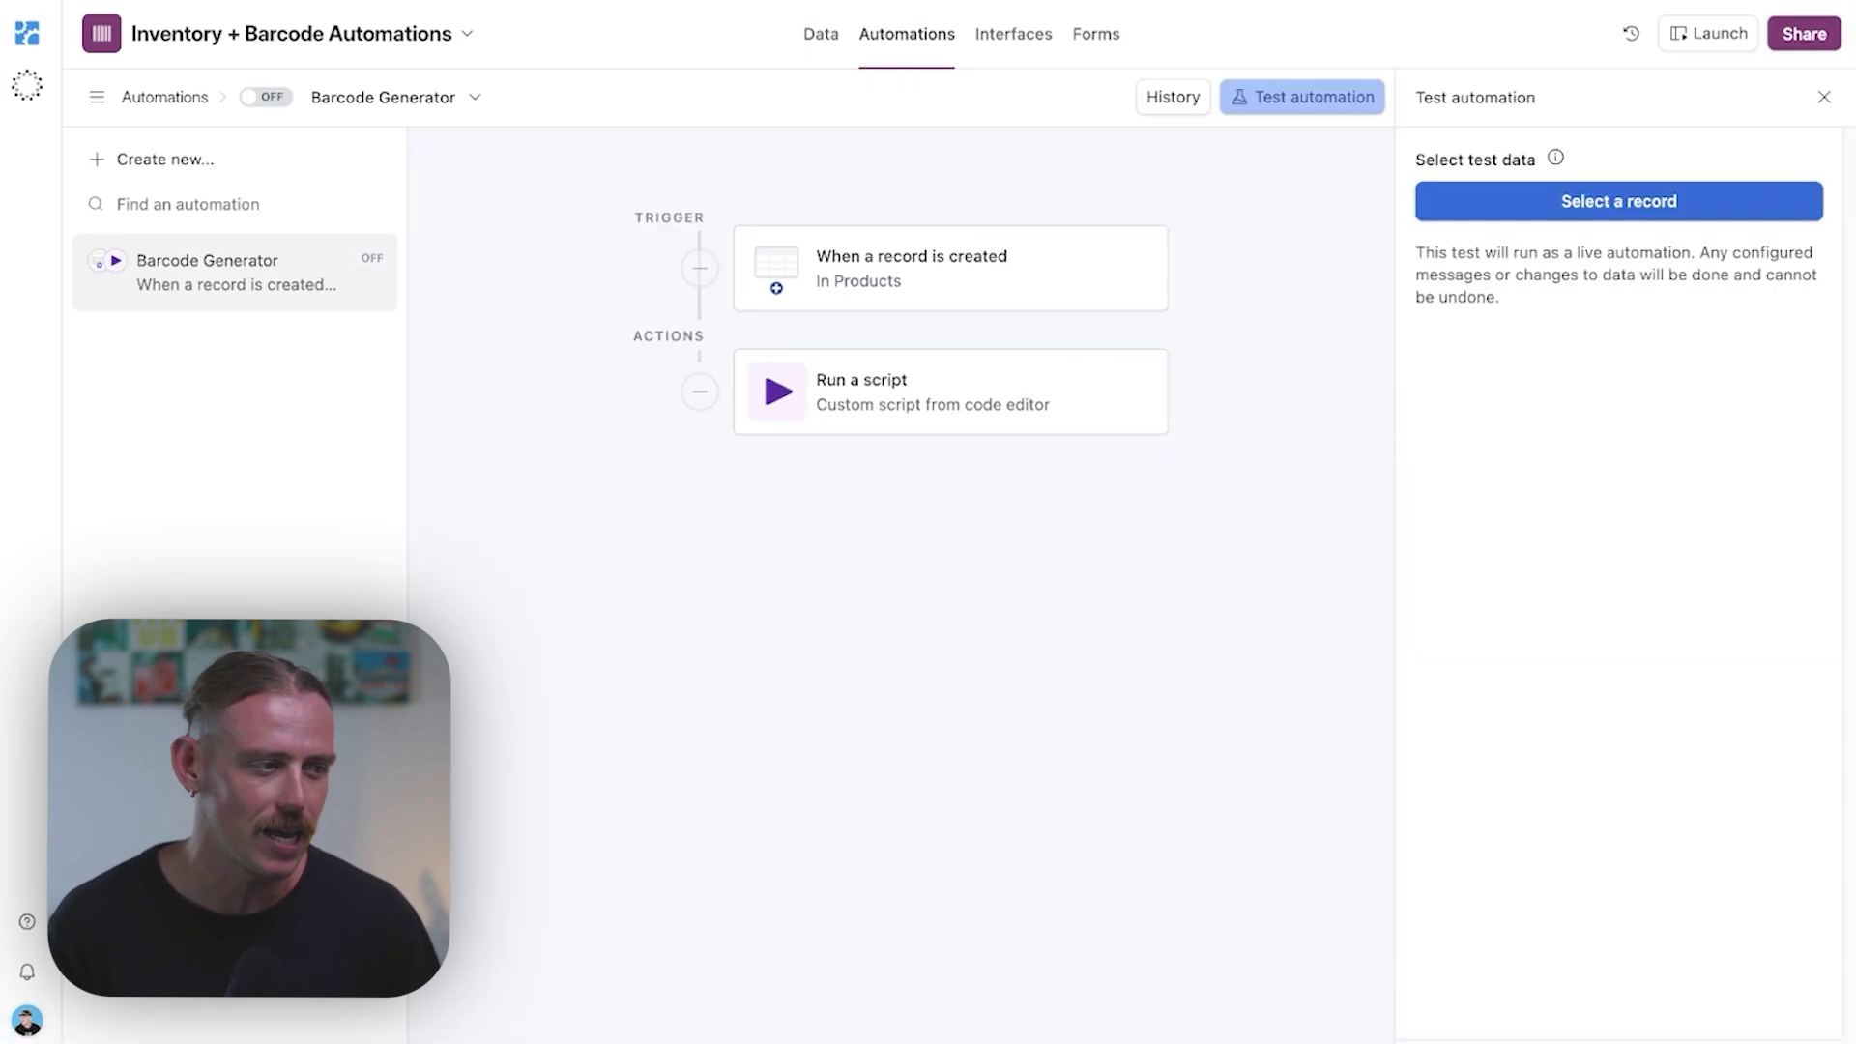
click(1811, 114)
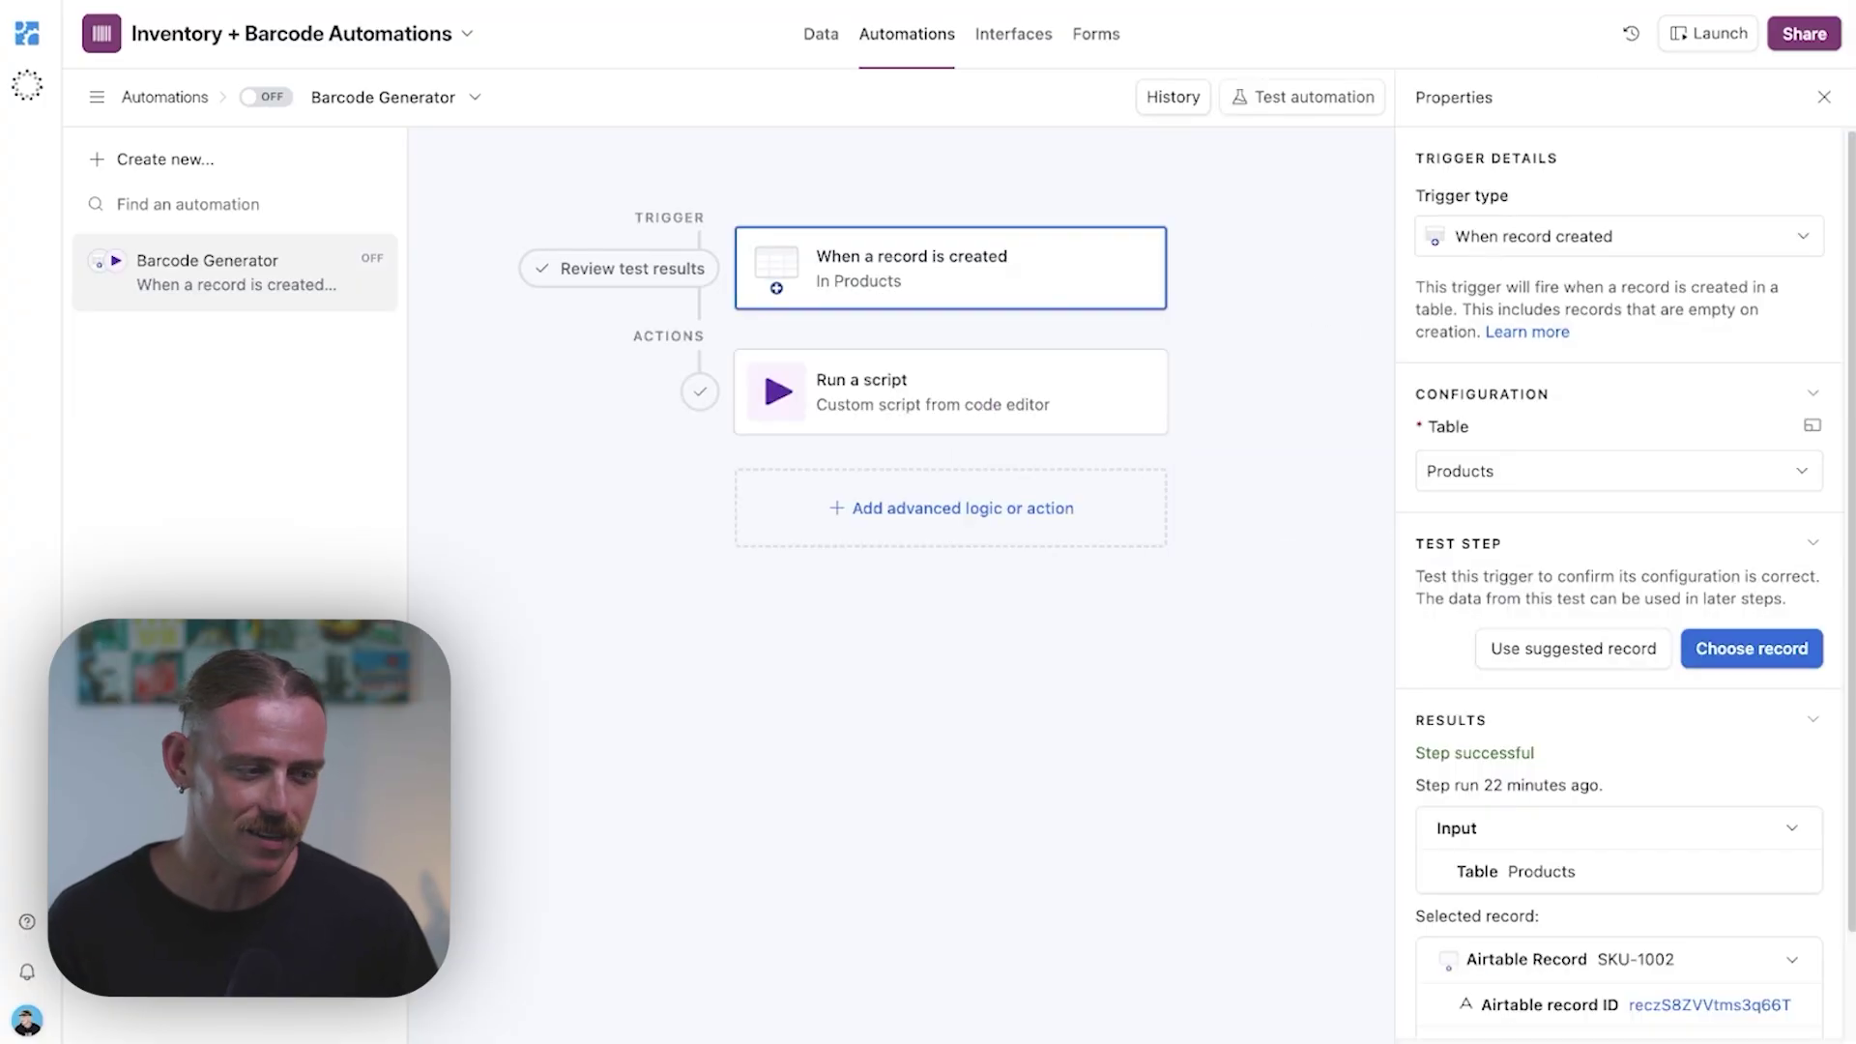
scroll(1624, 570, down, 2)
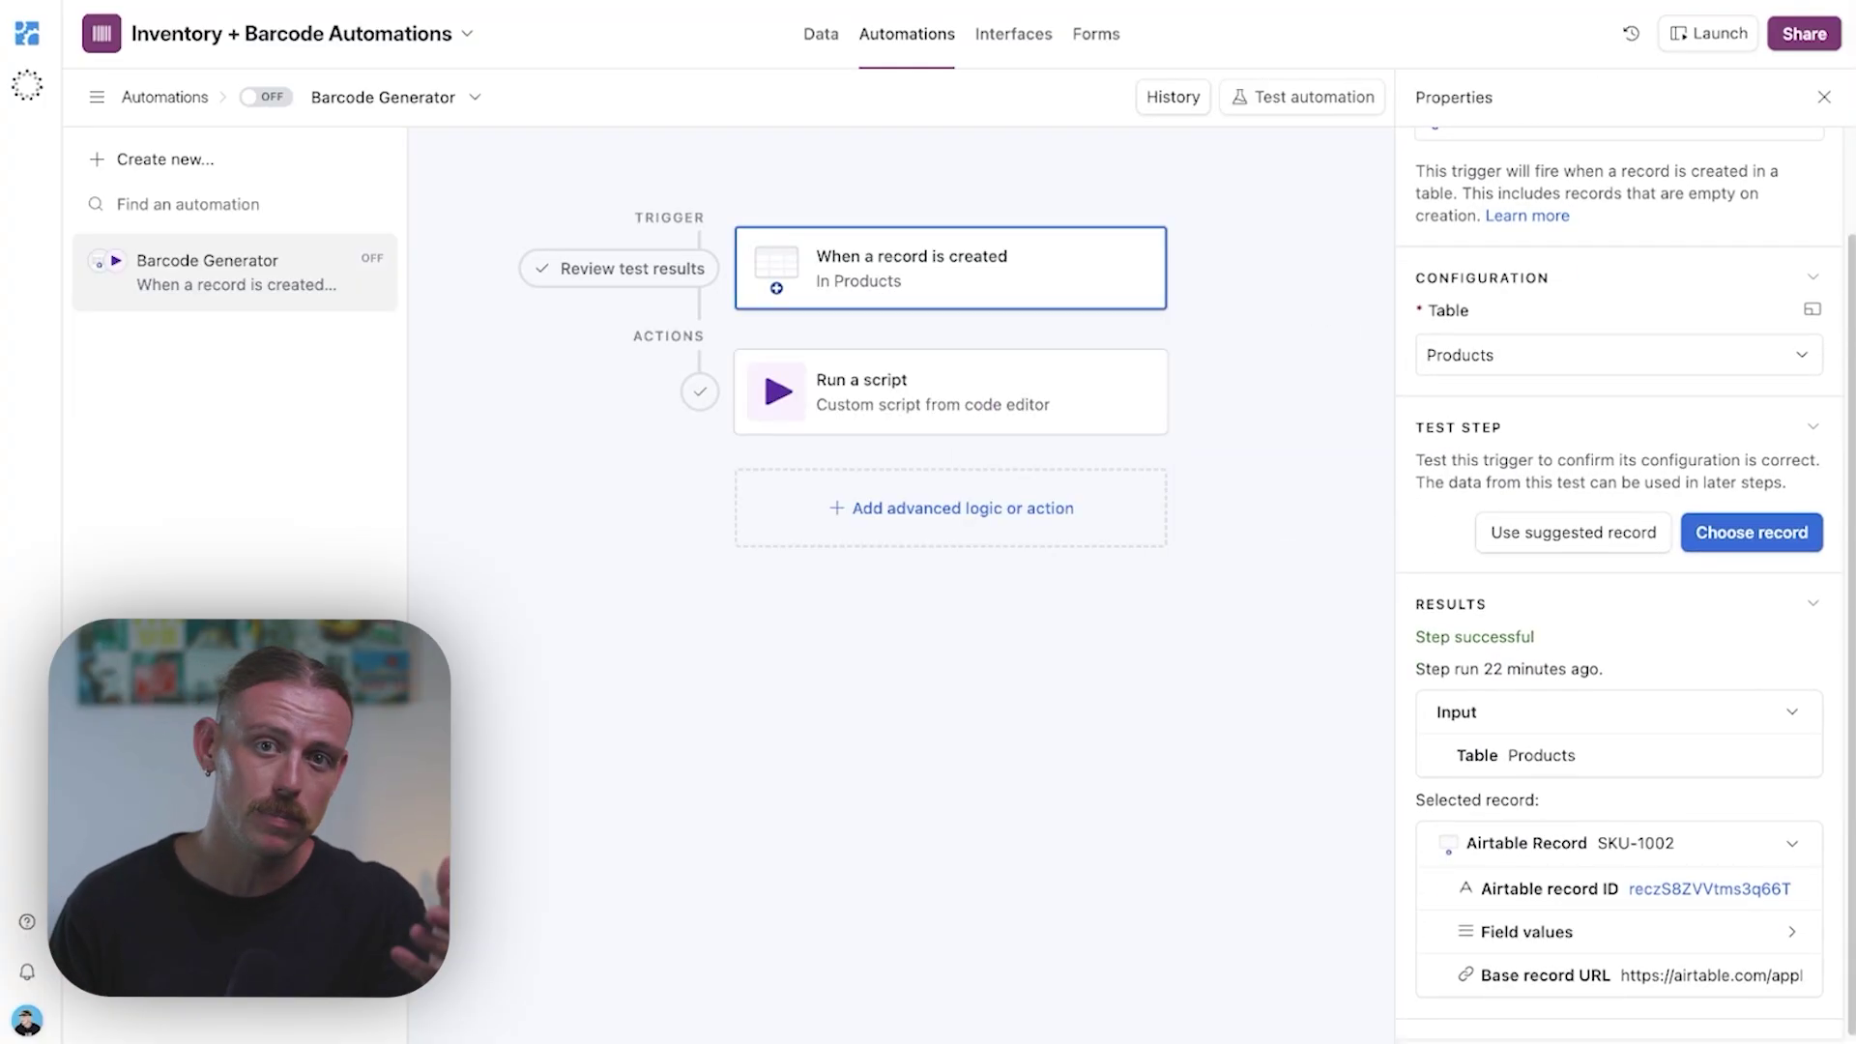
click(1001, 406)
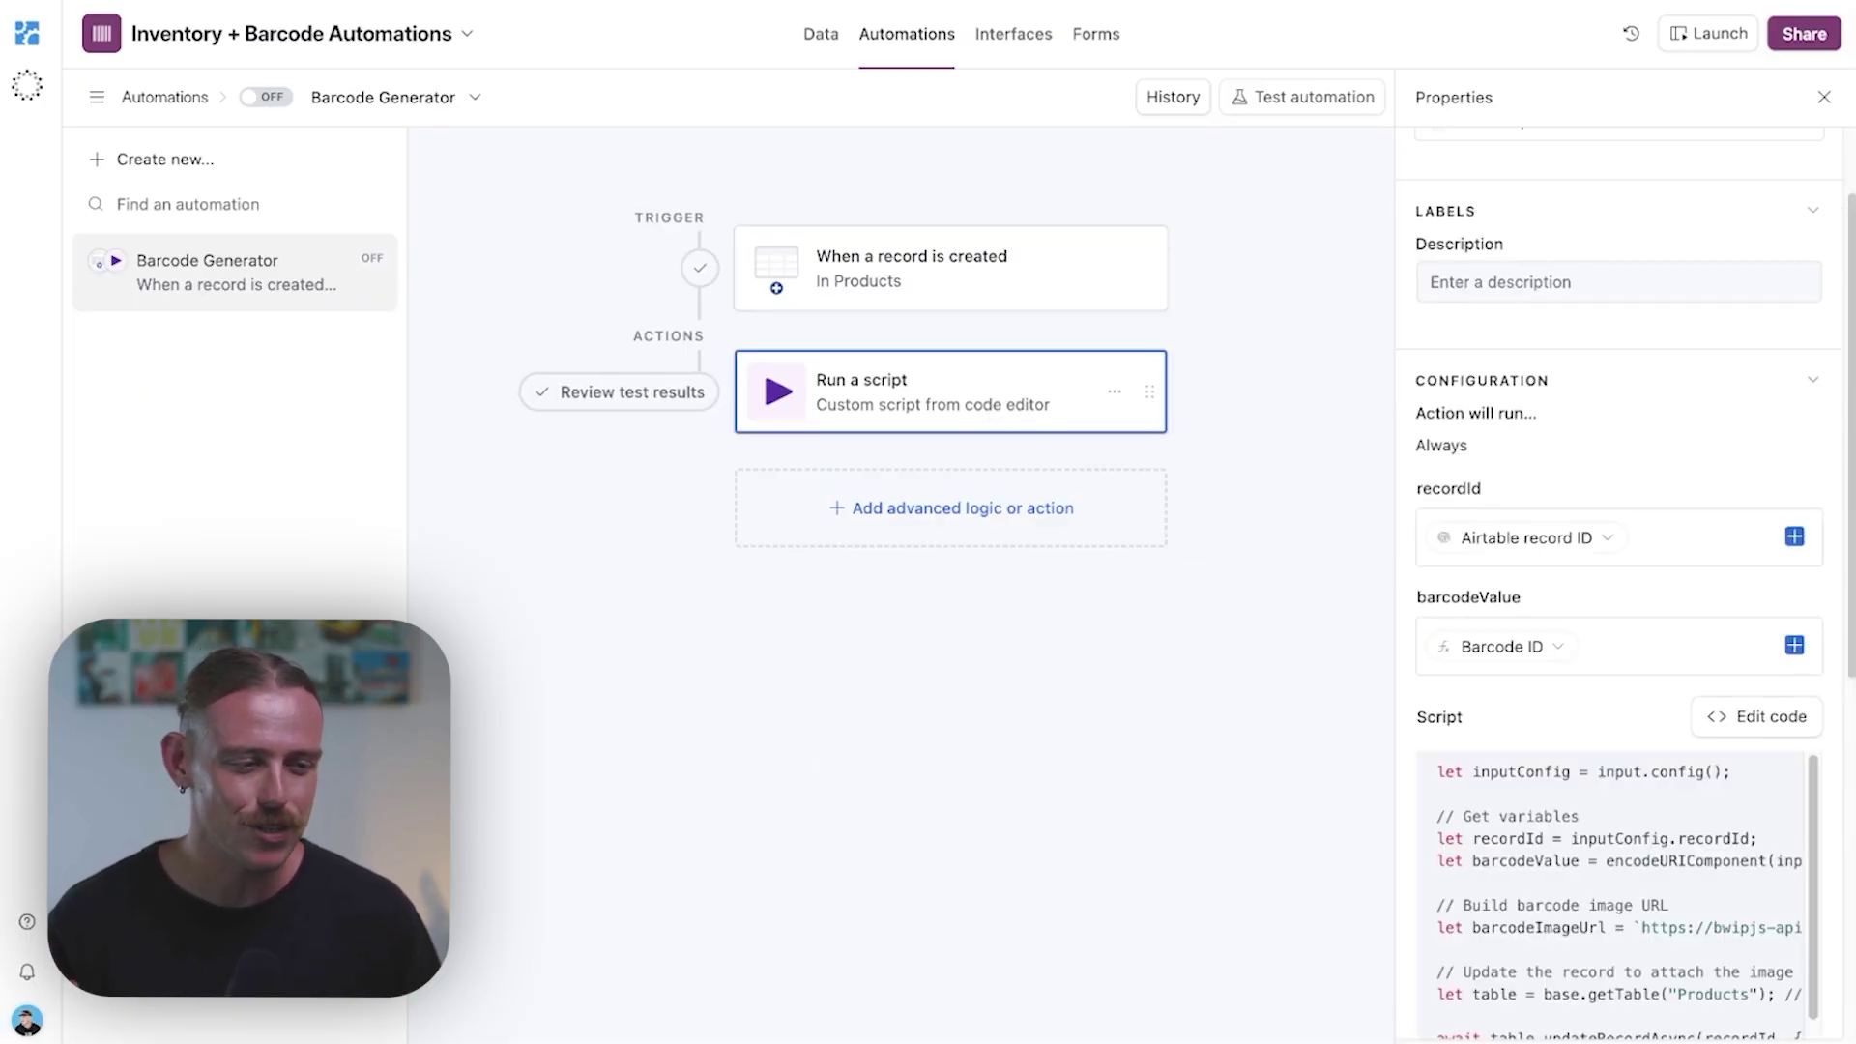
scroll(1527, 716, down, 3)
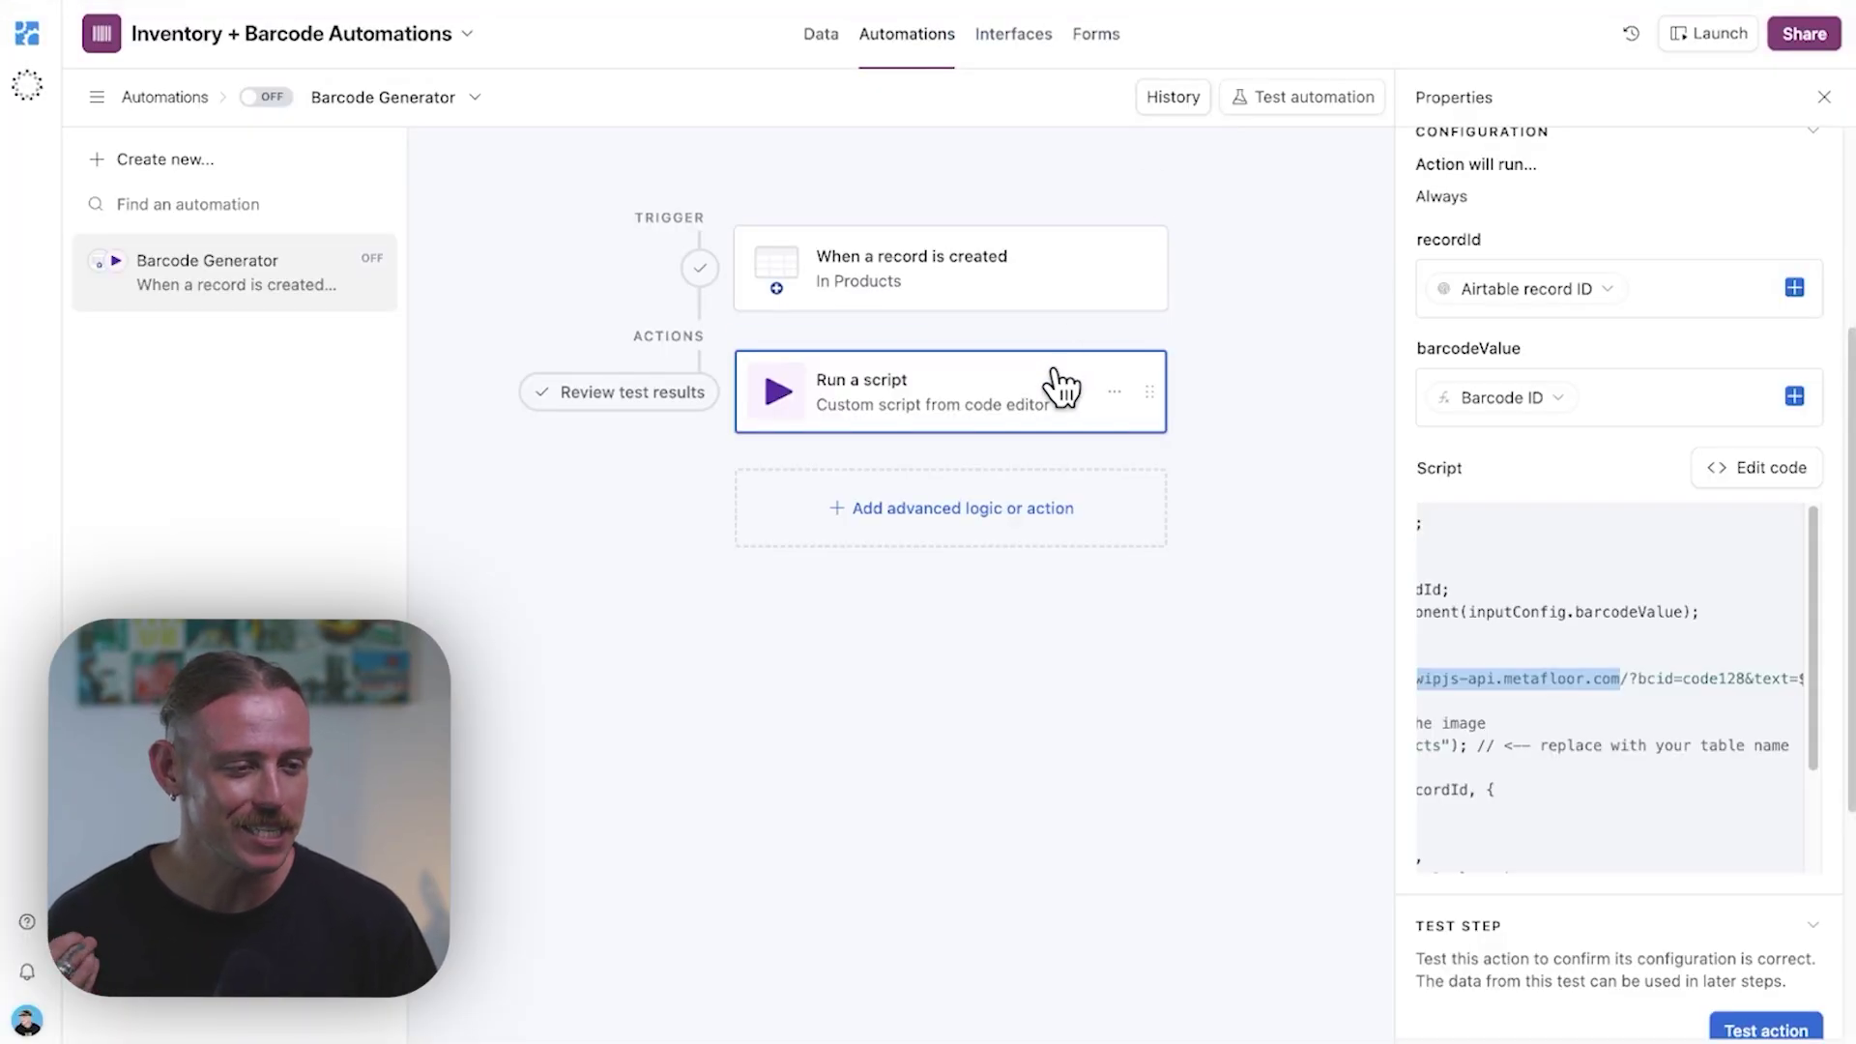
click(1056, 372)
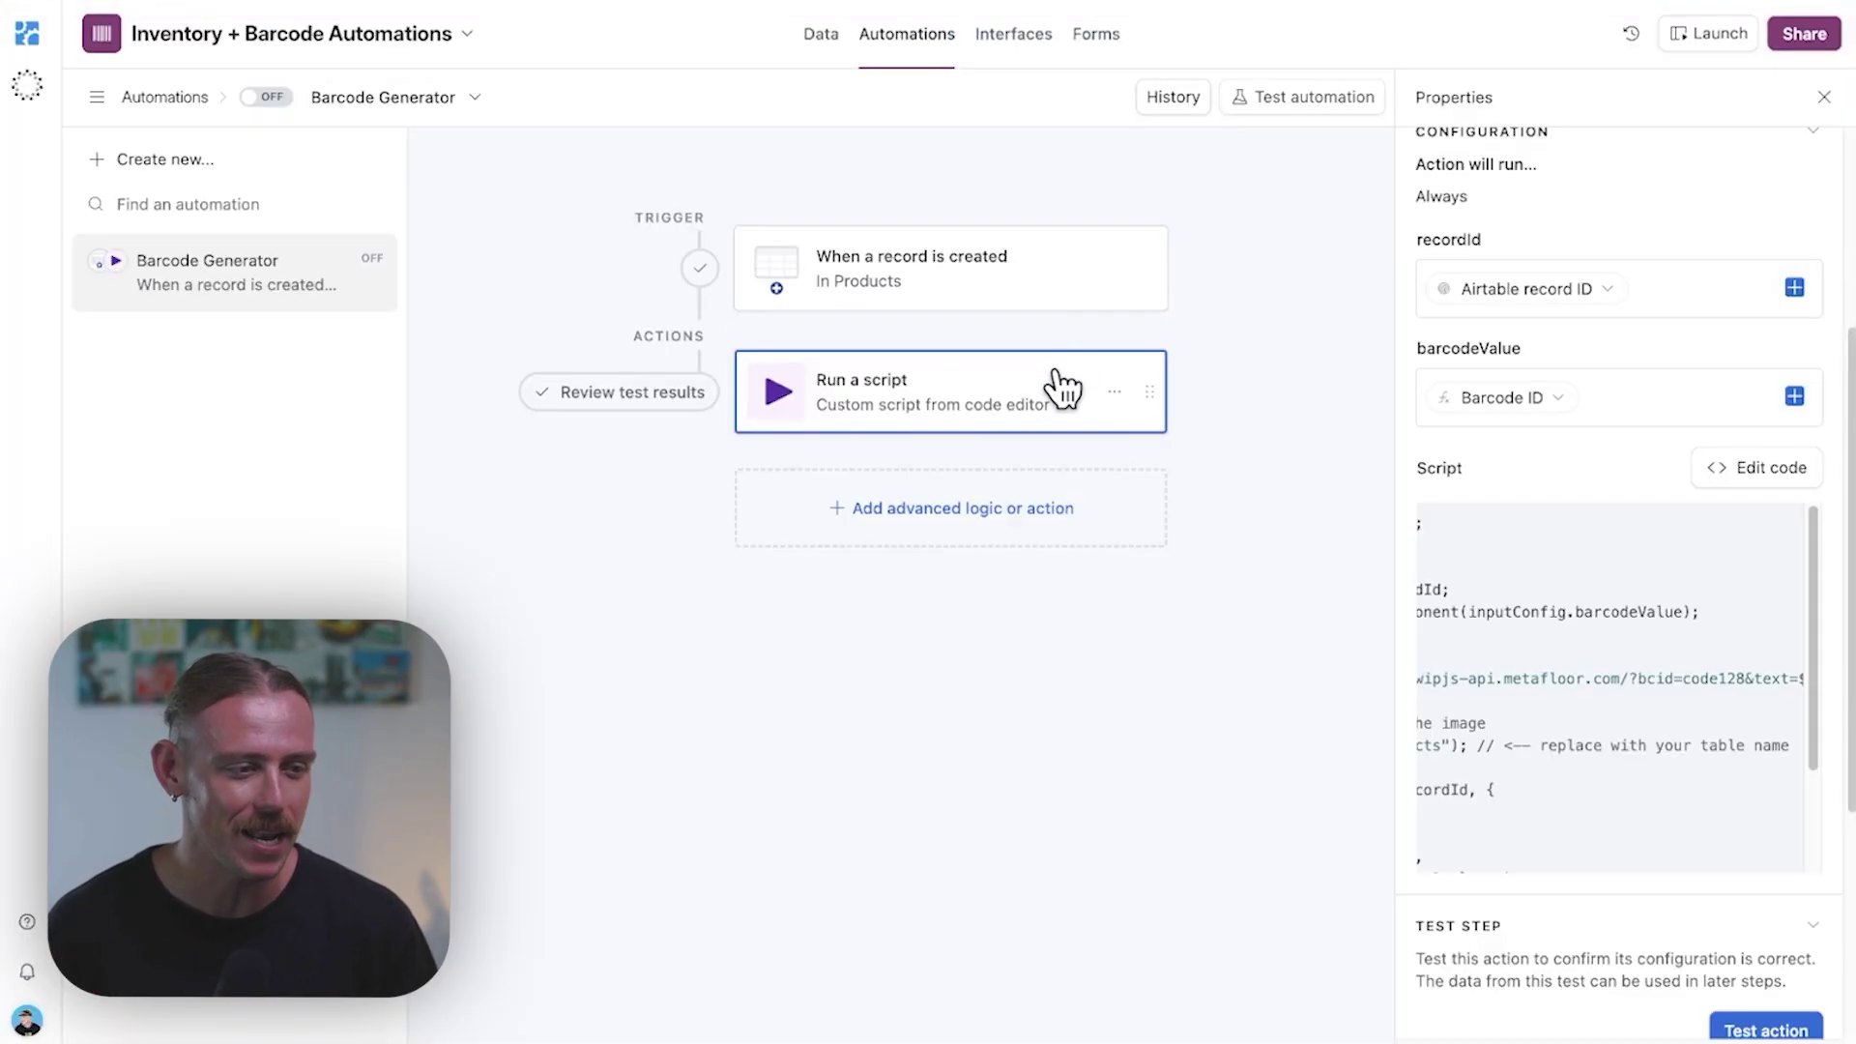
- Check the barcode URL on script line 8, then go back to the Products data
click(1728, 472)
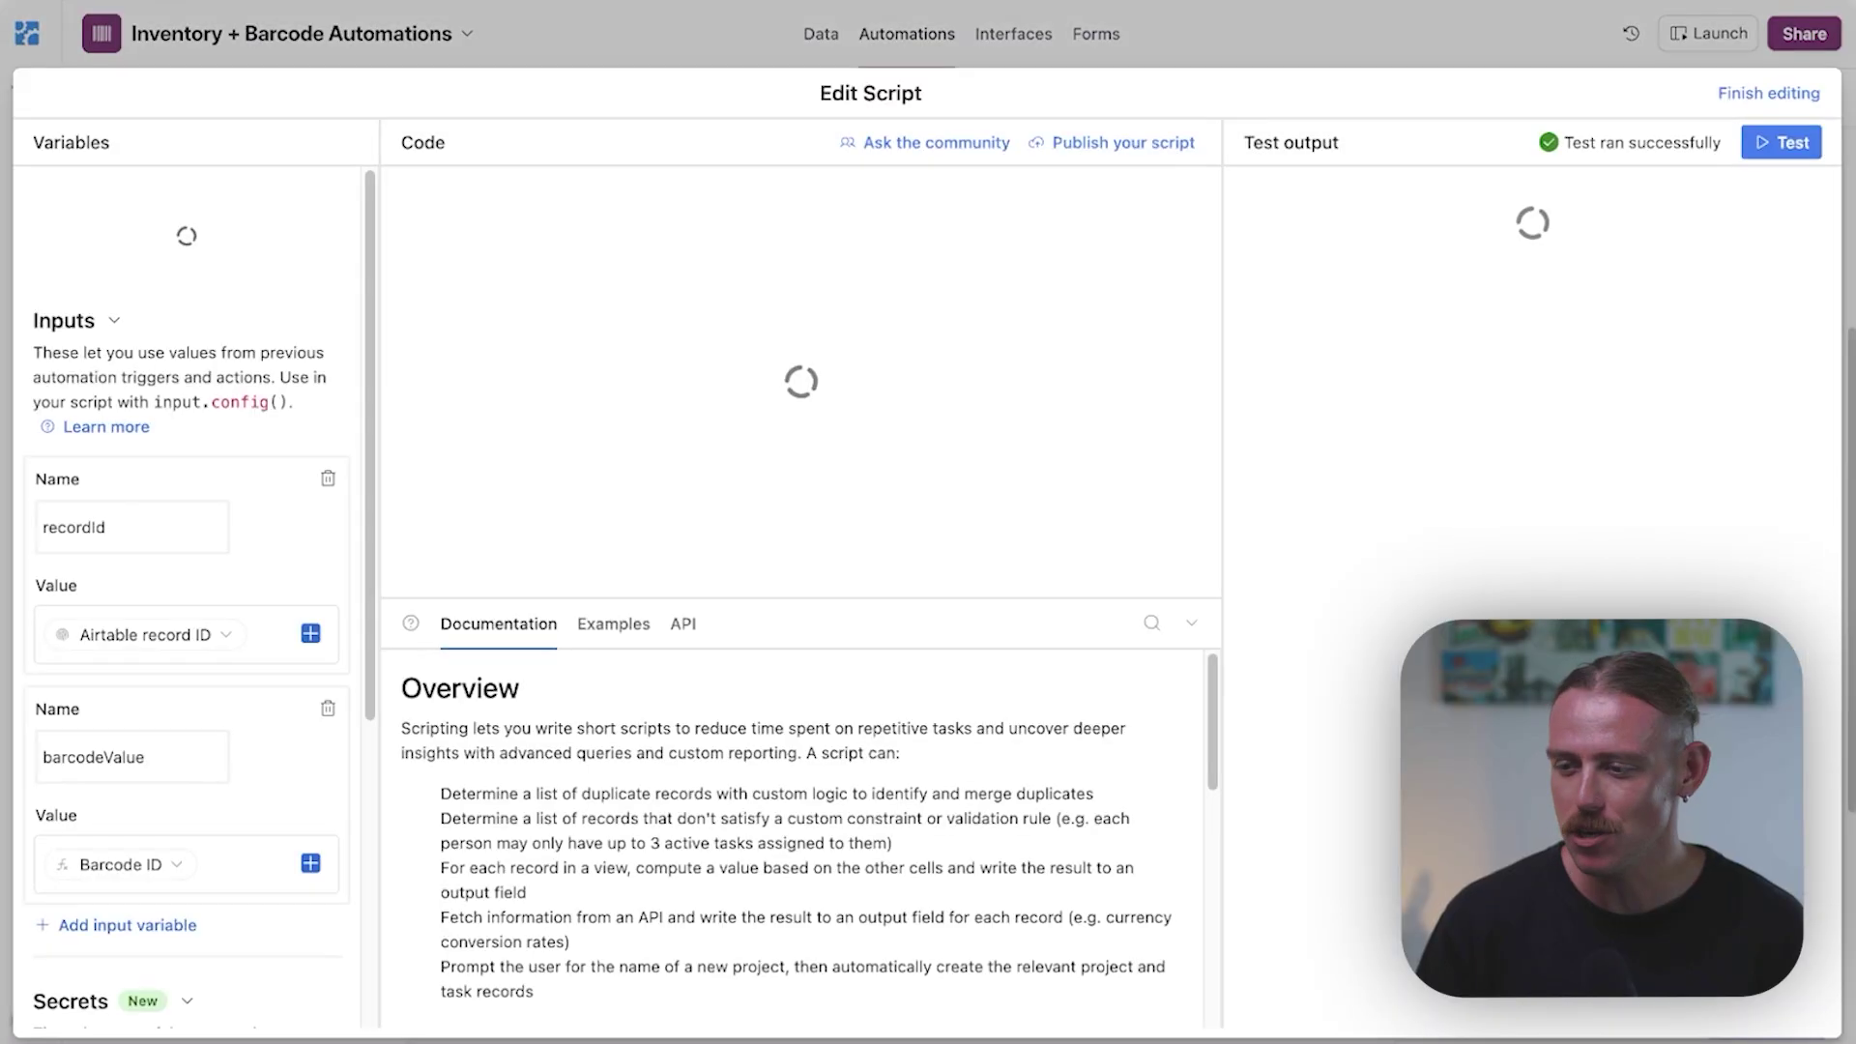
drag(663, 333, 1184, 332)
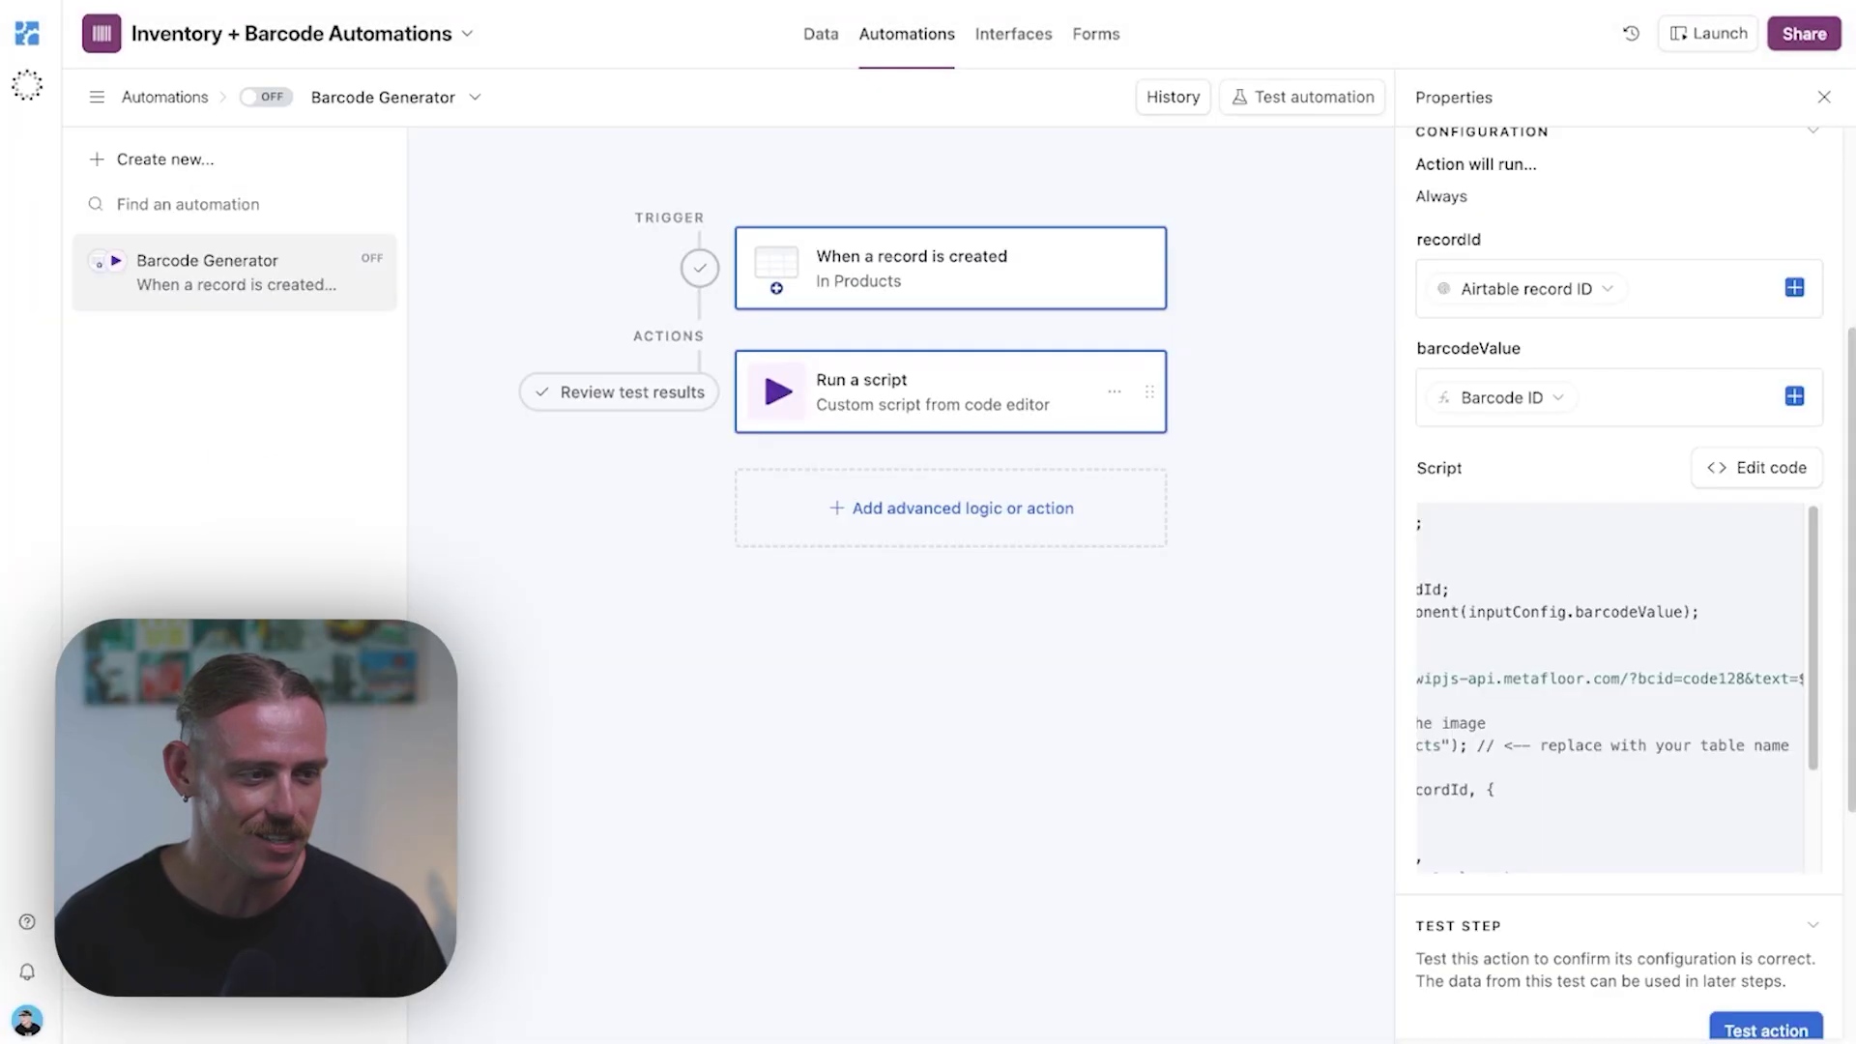
click(837, 39)
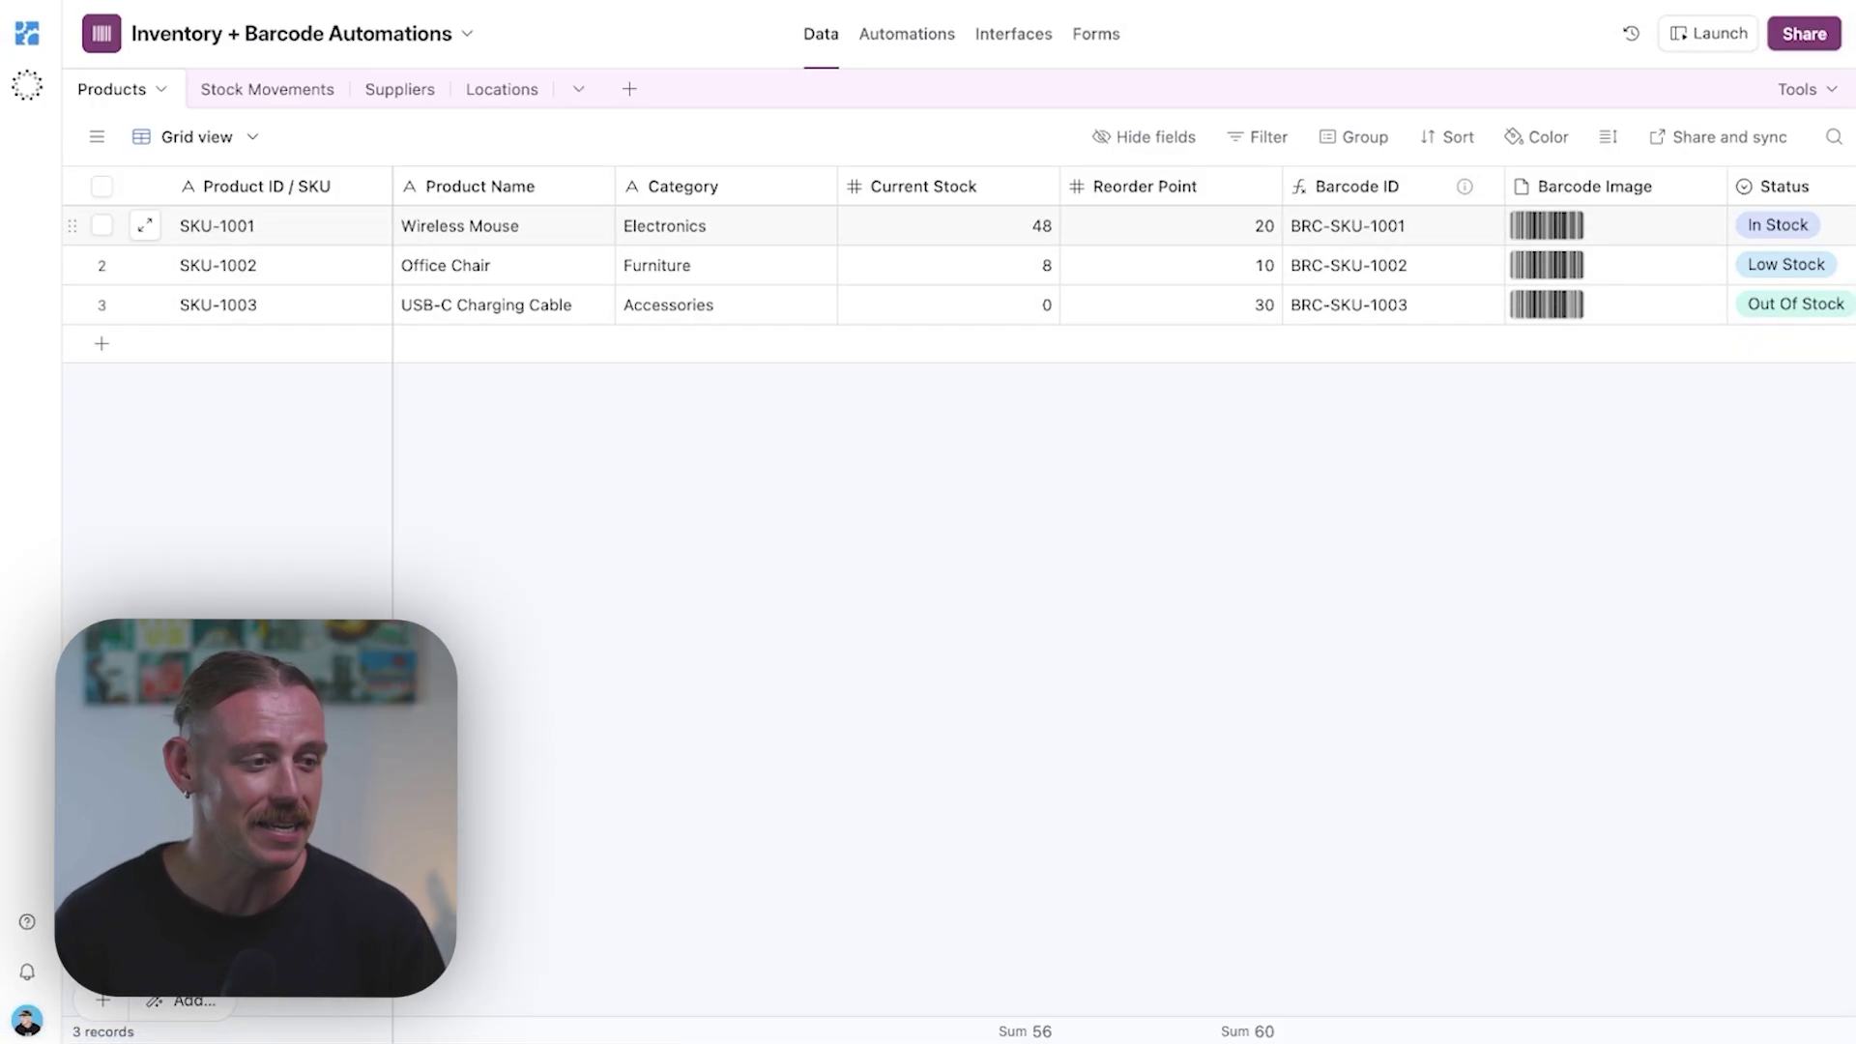
click(931, 39)
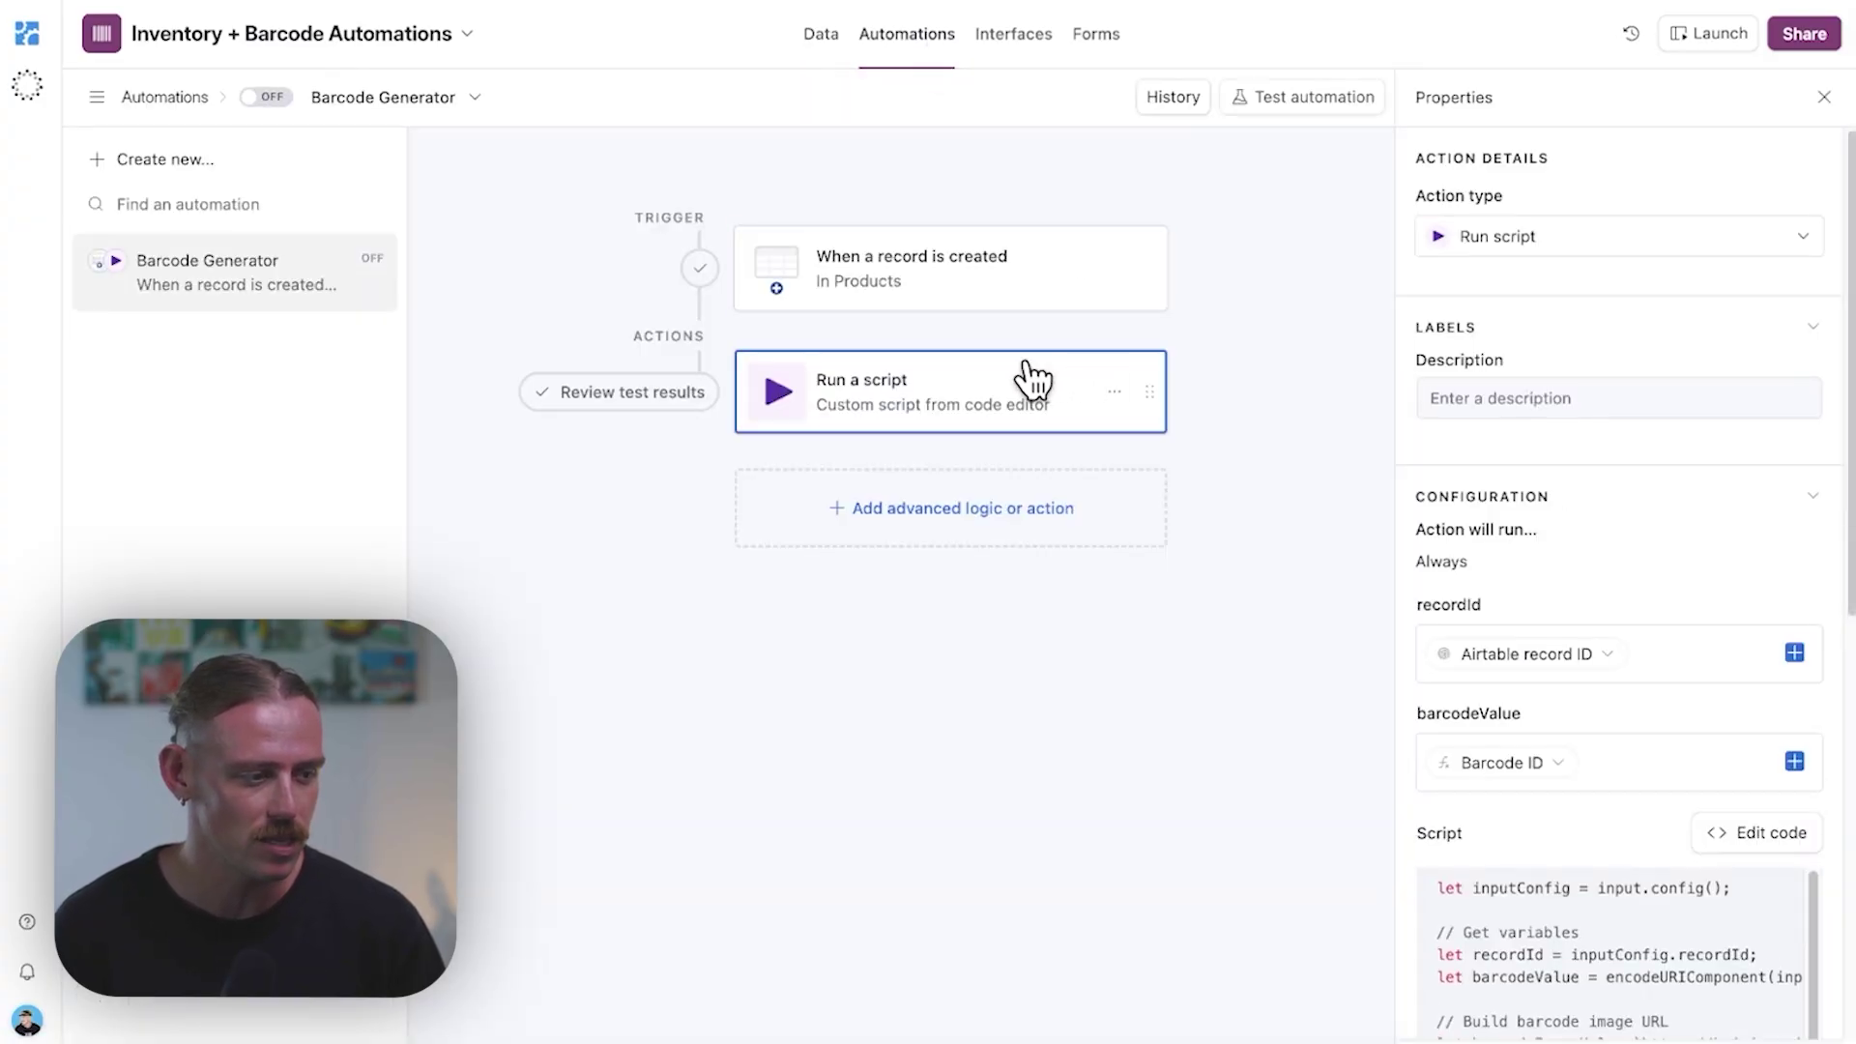
click(1757, 833)
double_click(1629, 263)
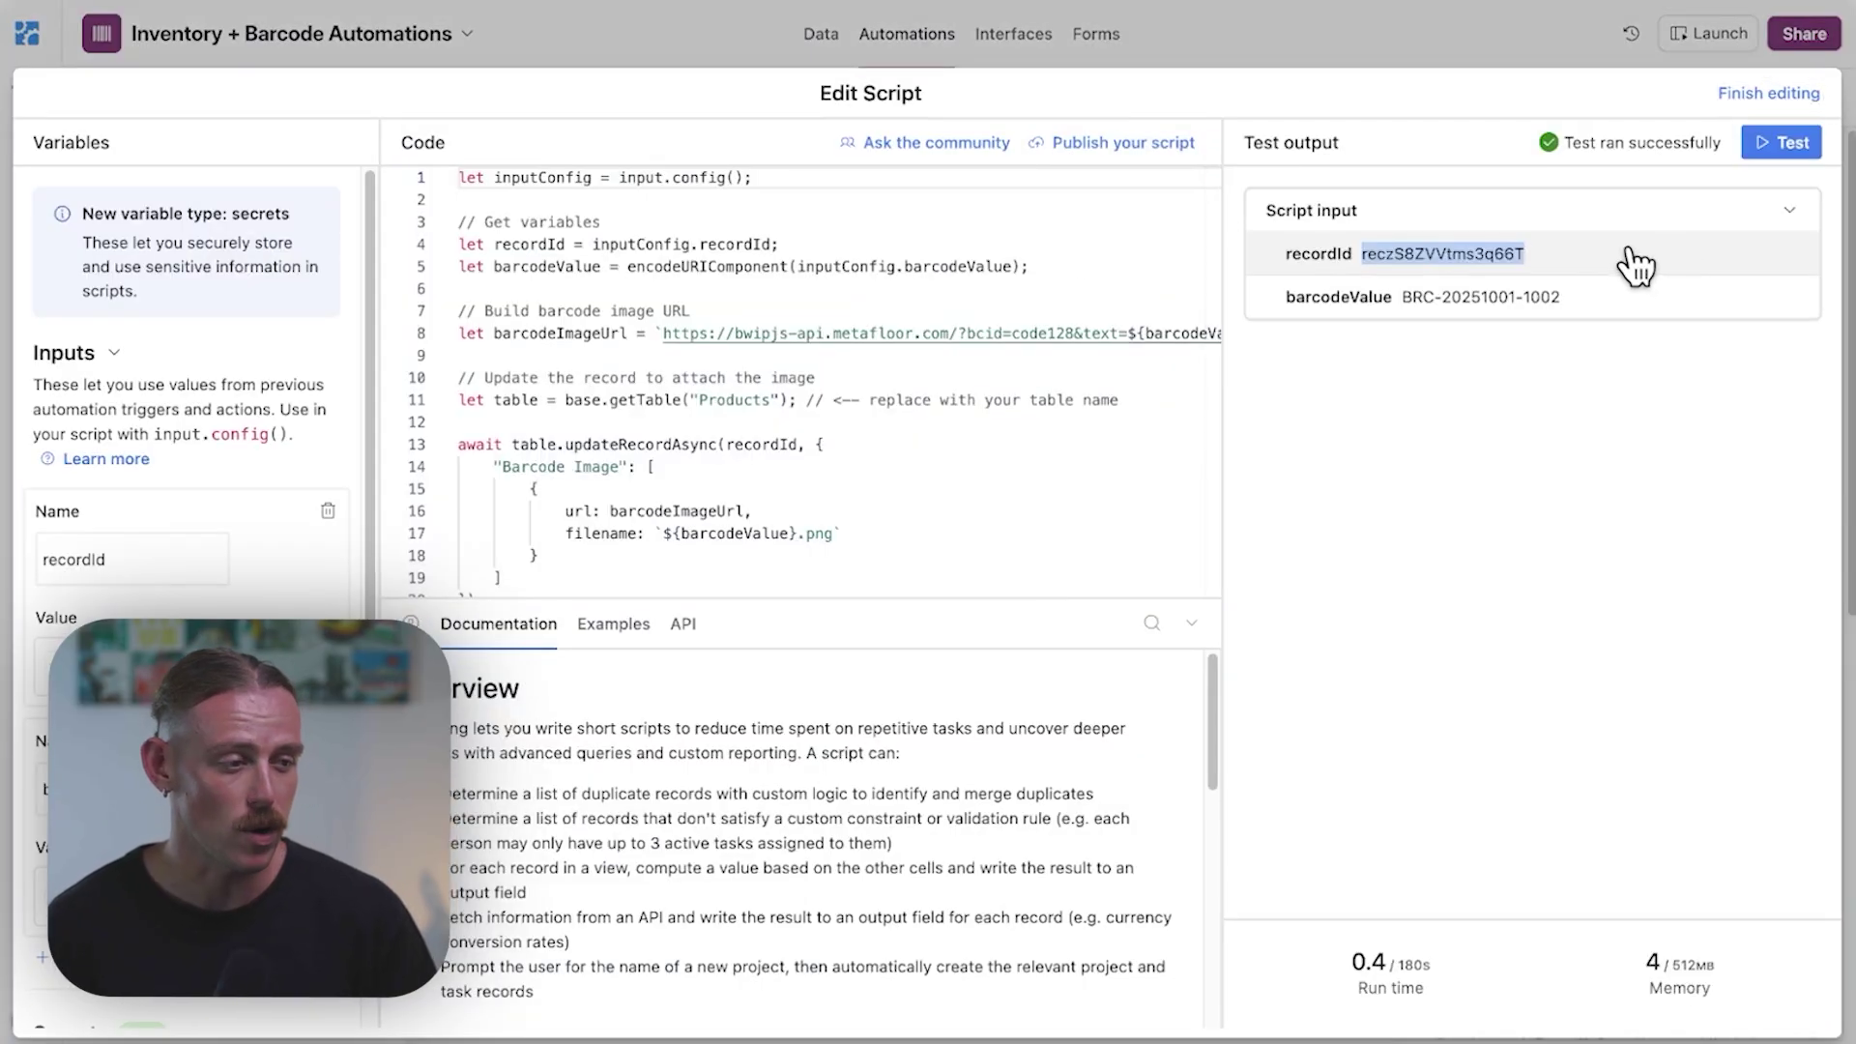
drag(1644, 267, 1310, 271)
drag(1610, 301, 1301, 309)
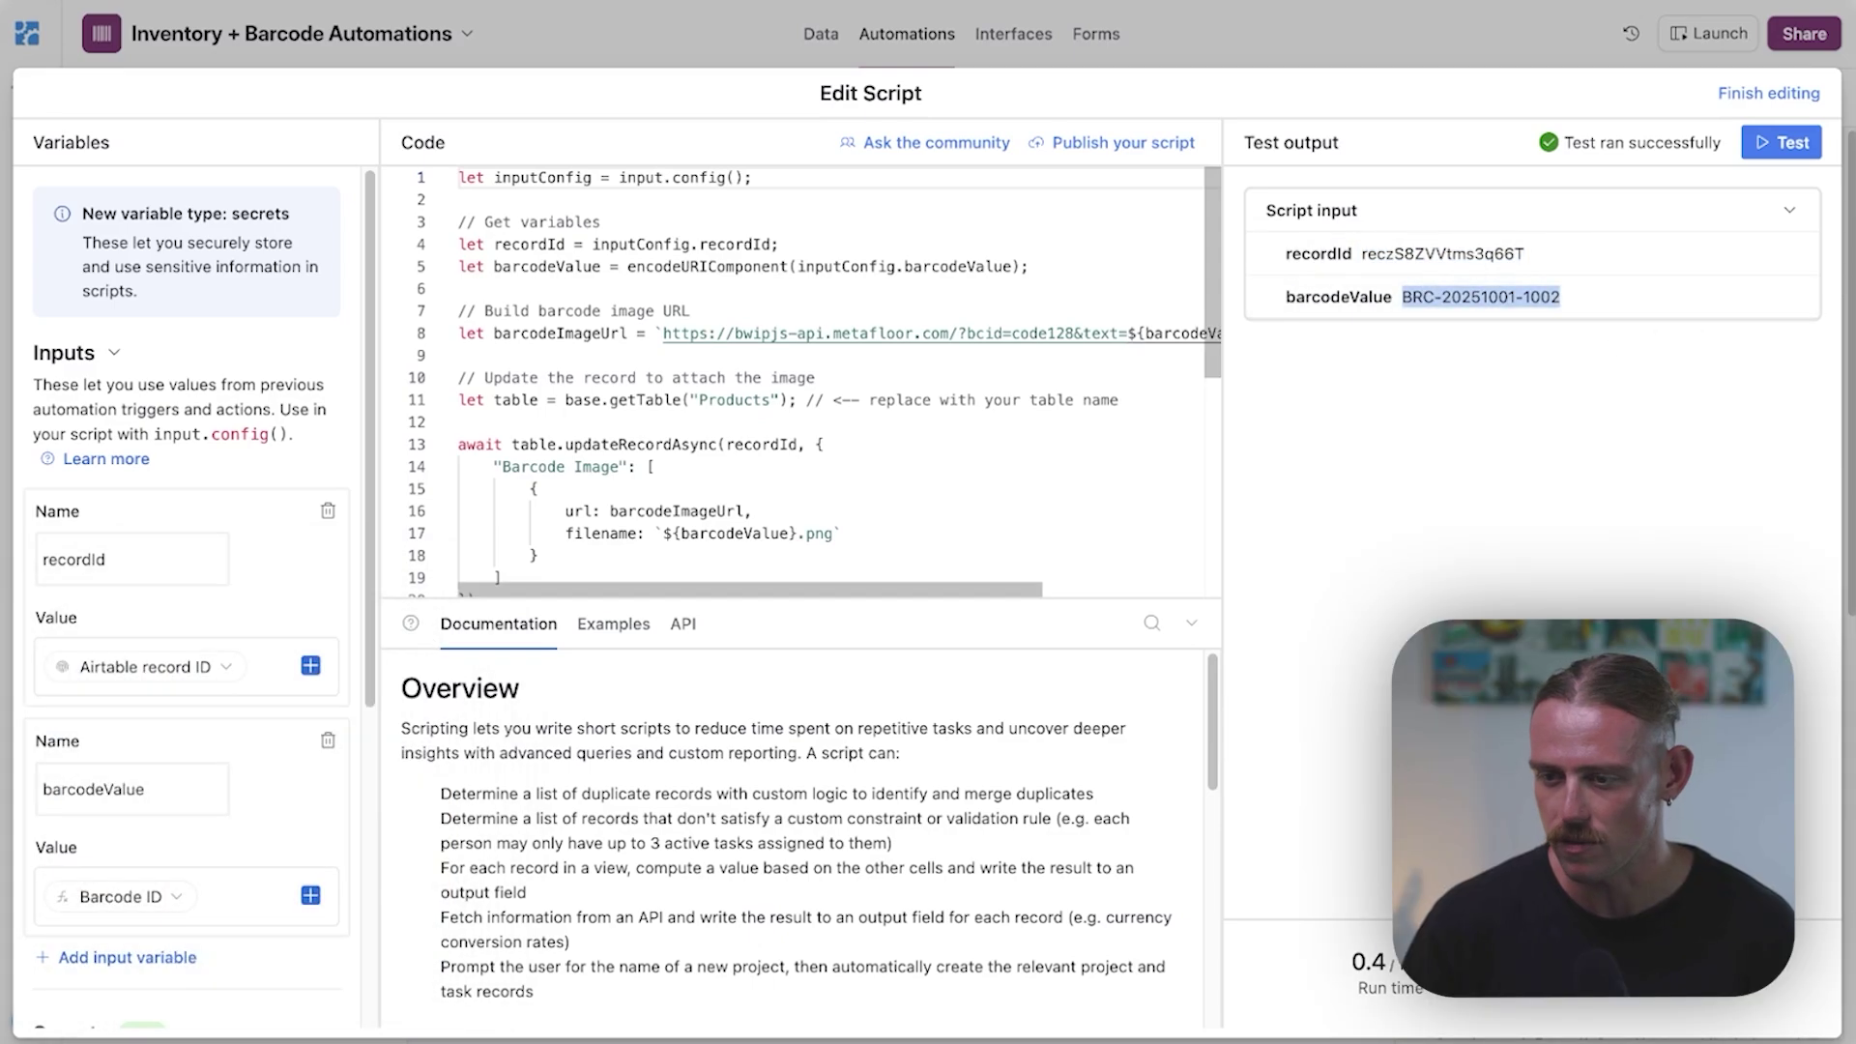
scroll(193, 522, down, 4)
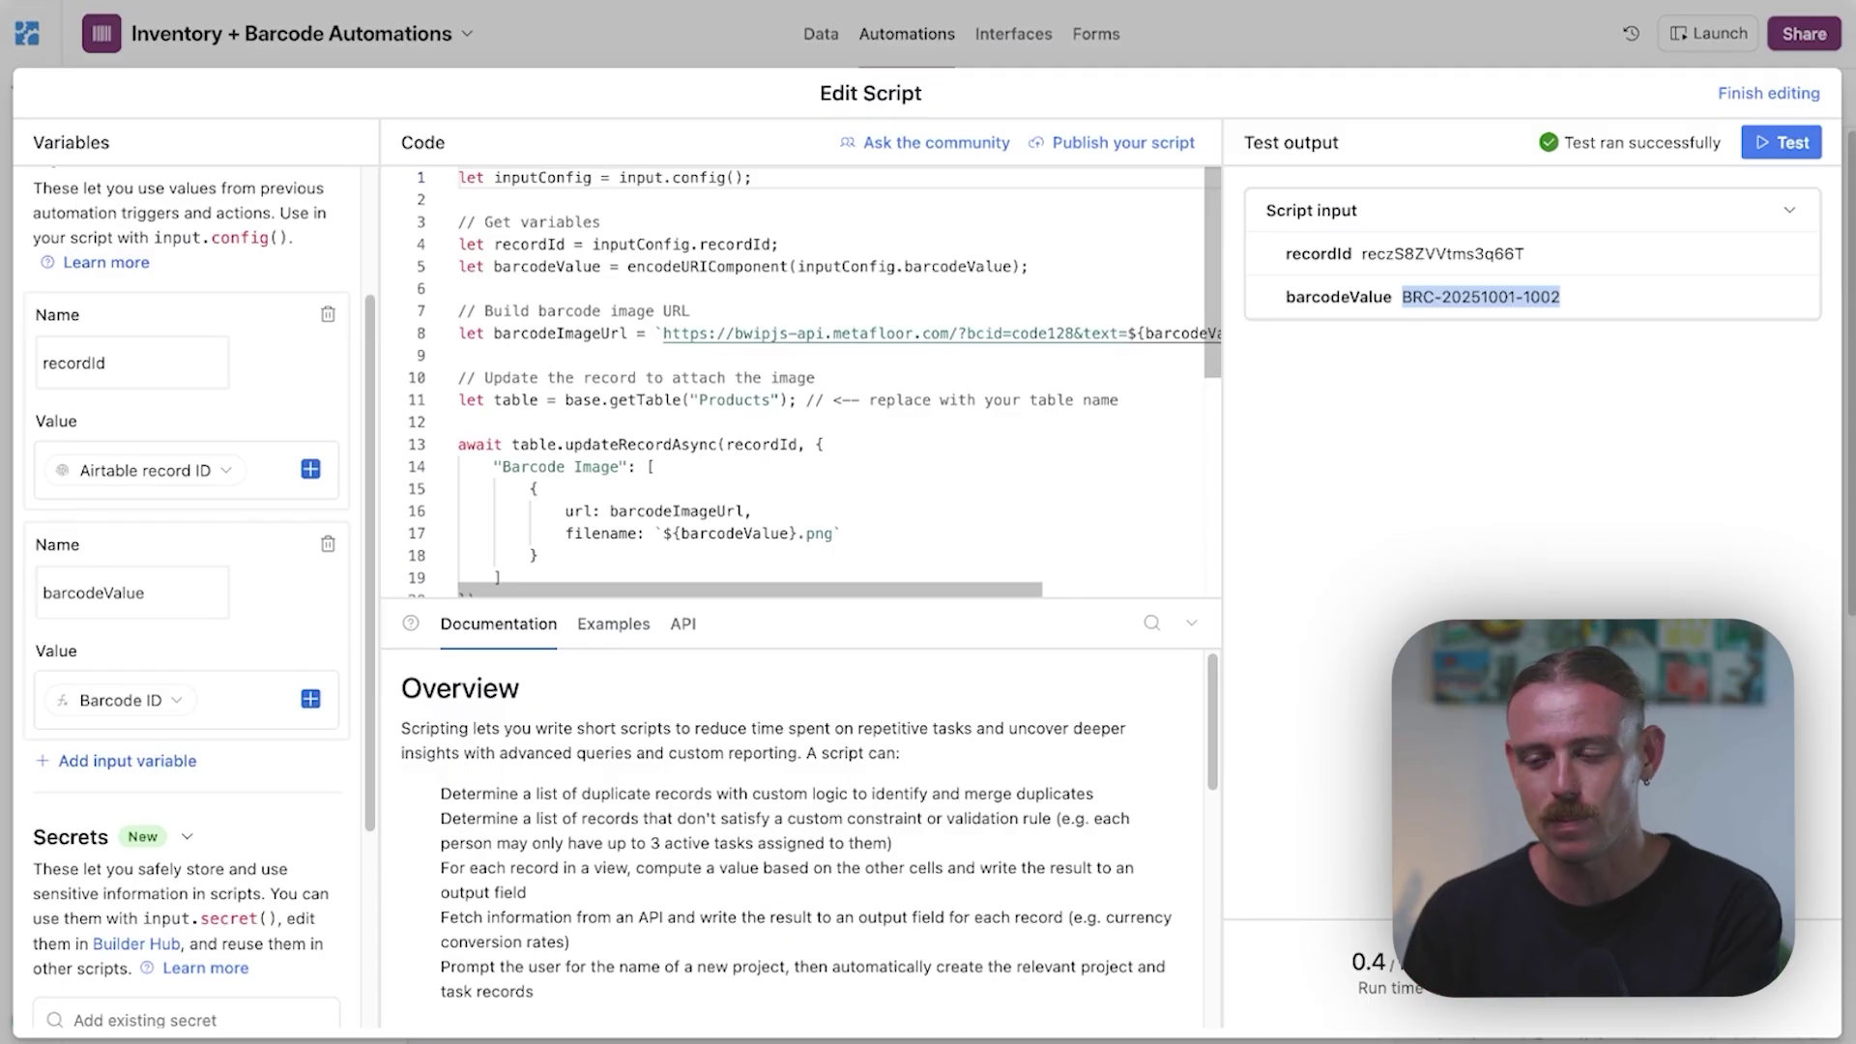
scroll(802, 377, down, 3)
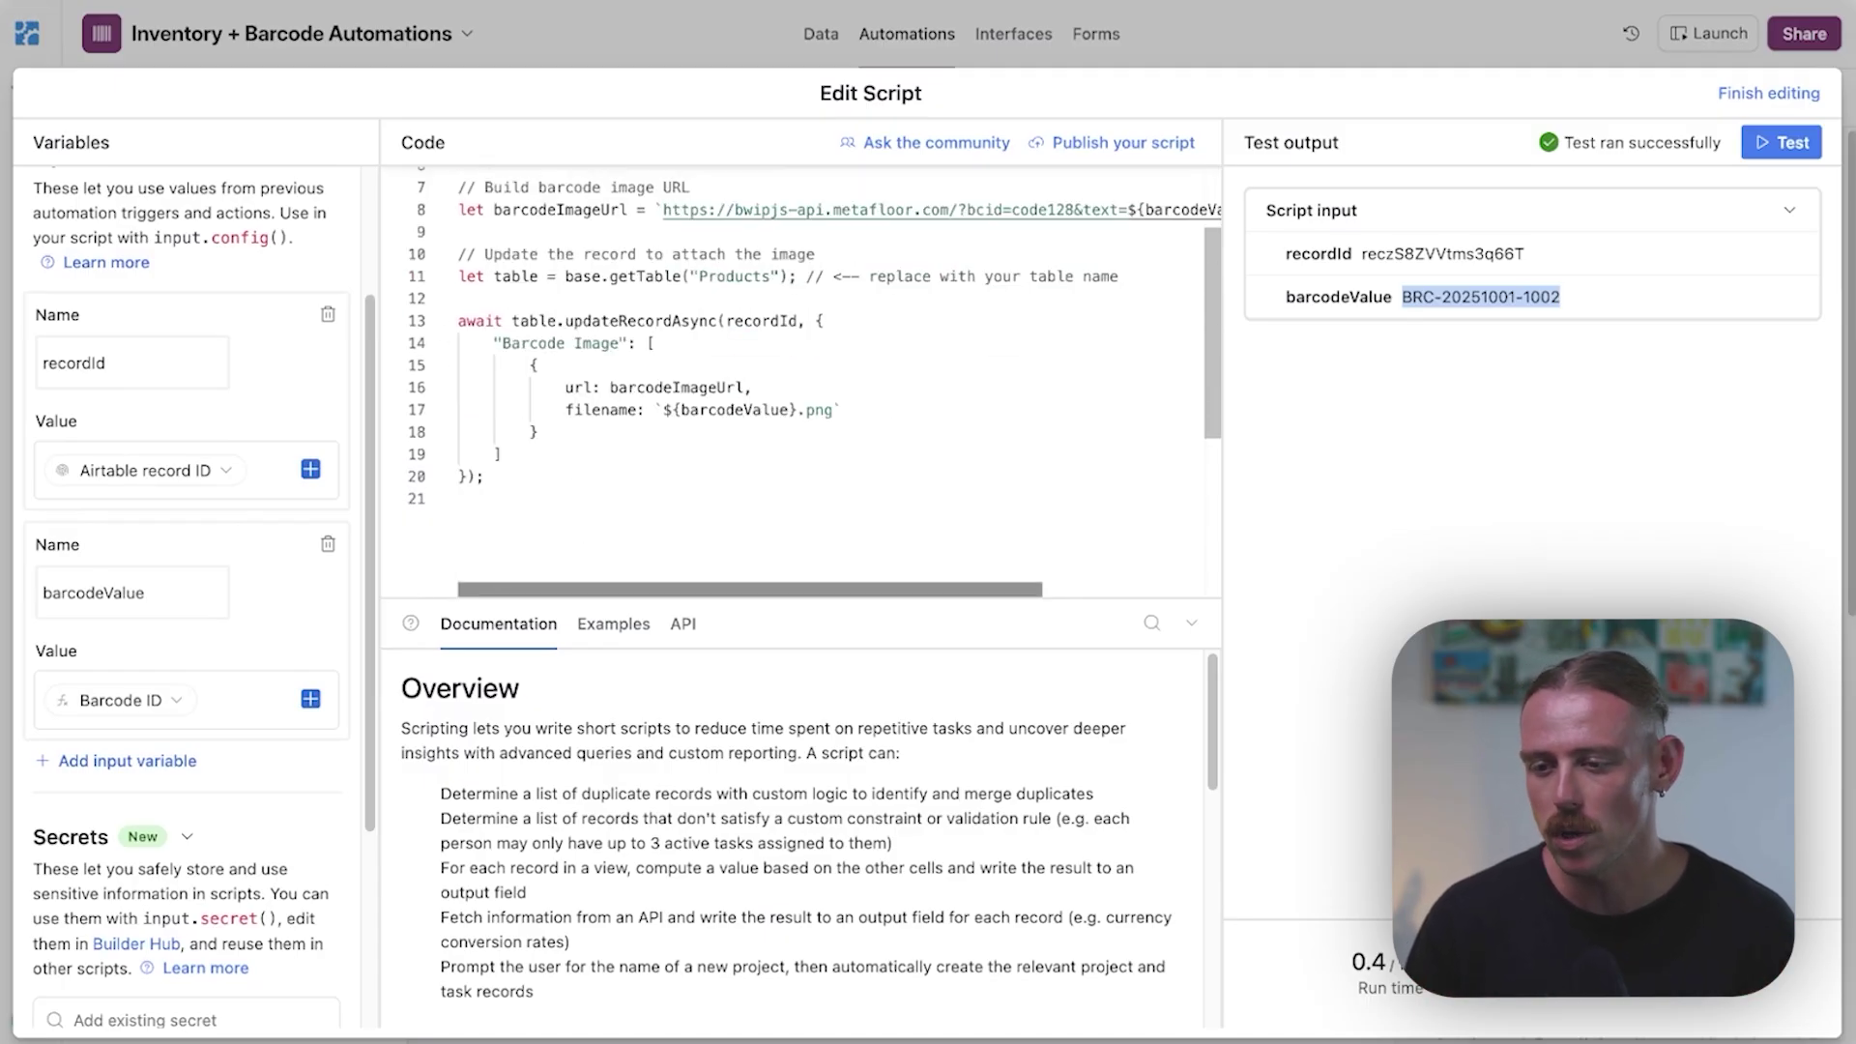
scroll(193, 580, down, 1)
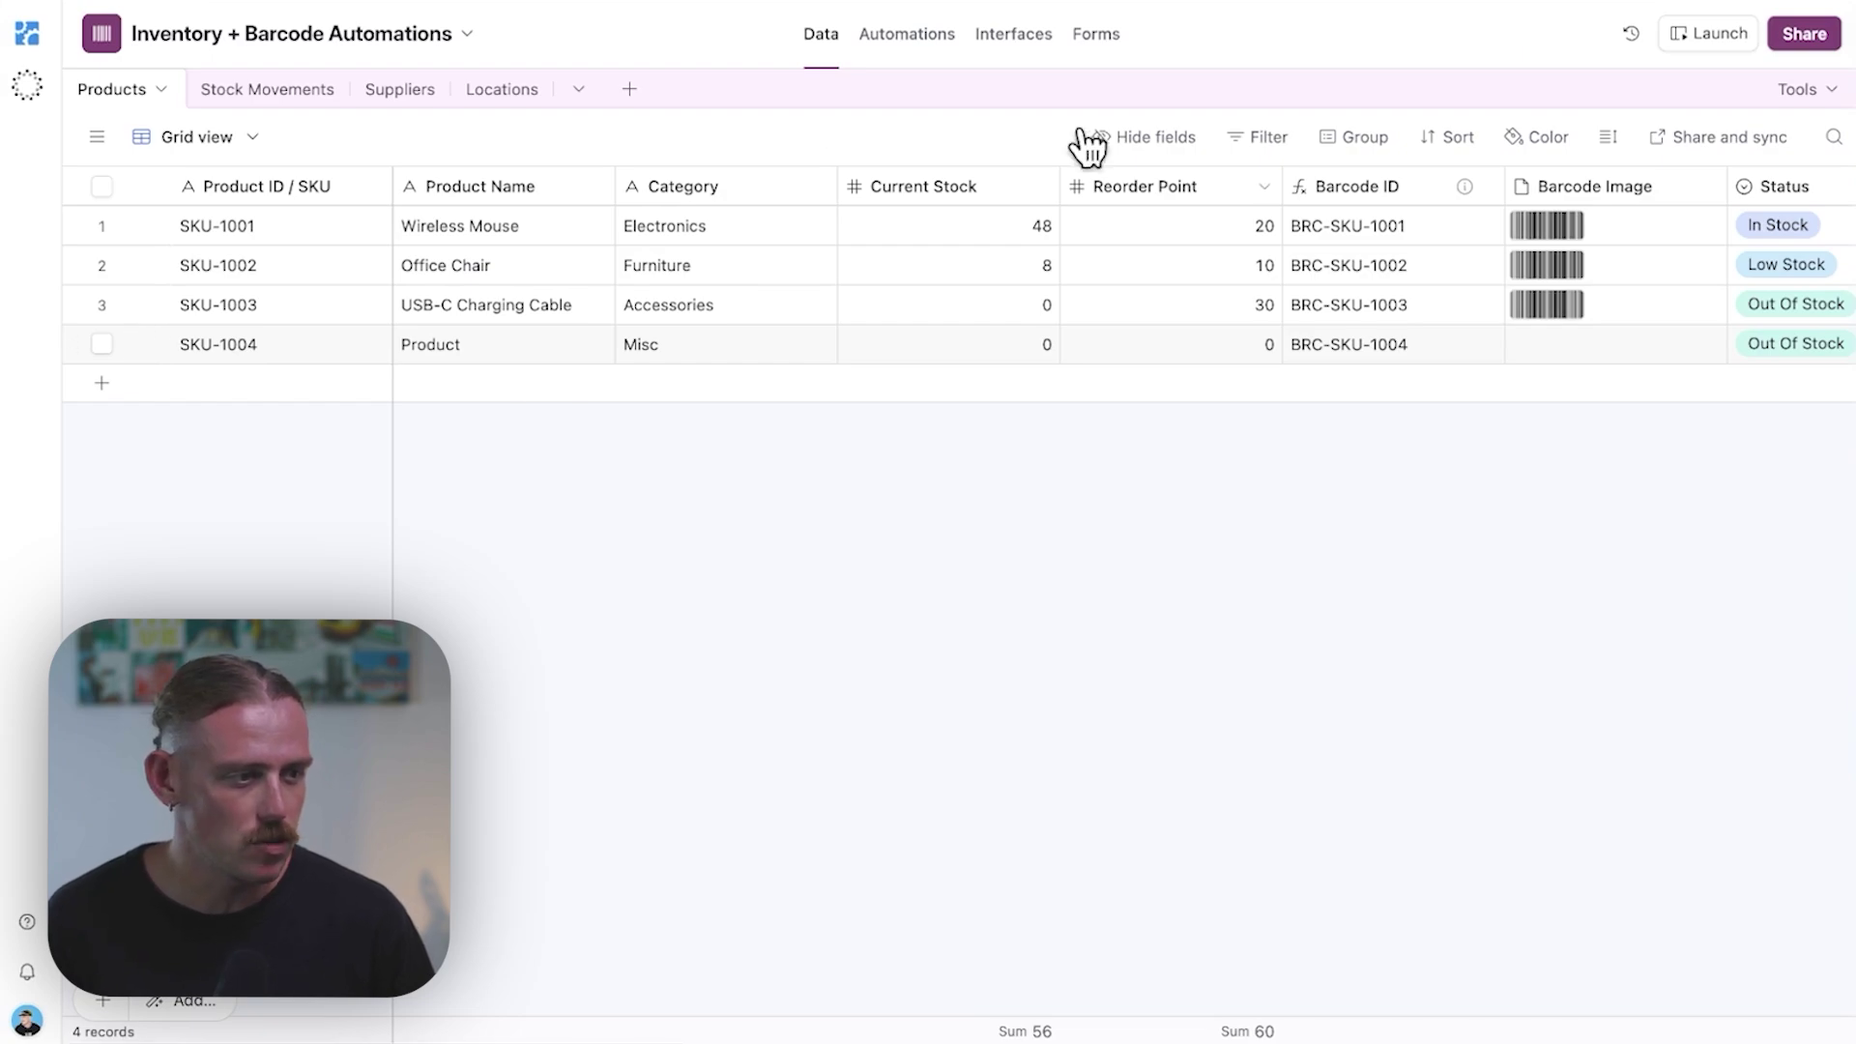
- Run a test of the Barcode Generator automation using record SKU-1004
click(930, 39)
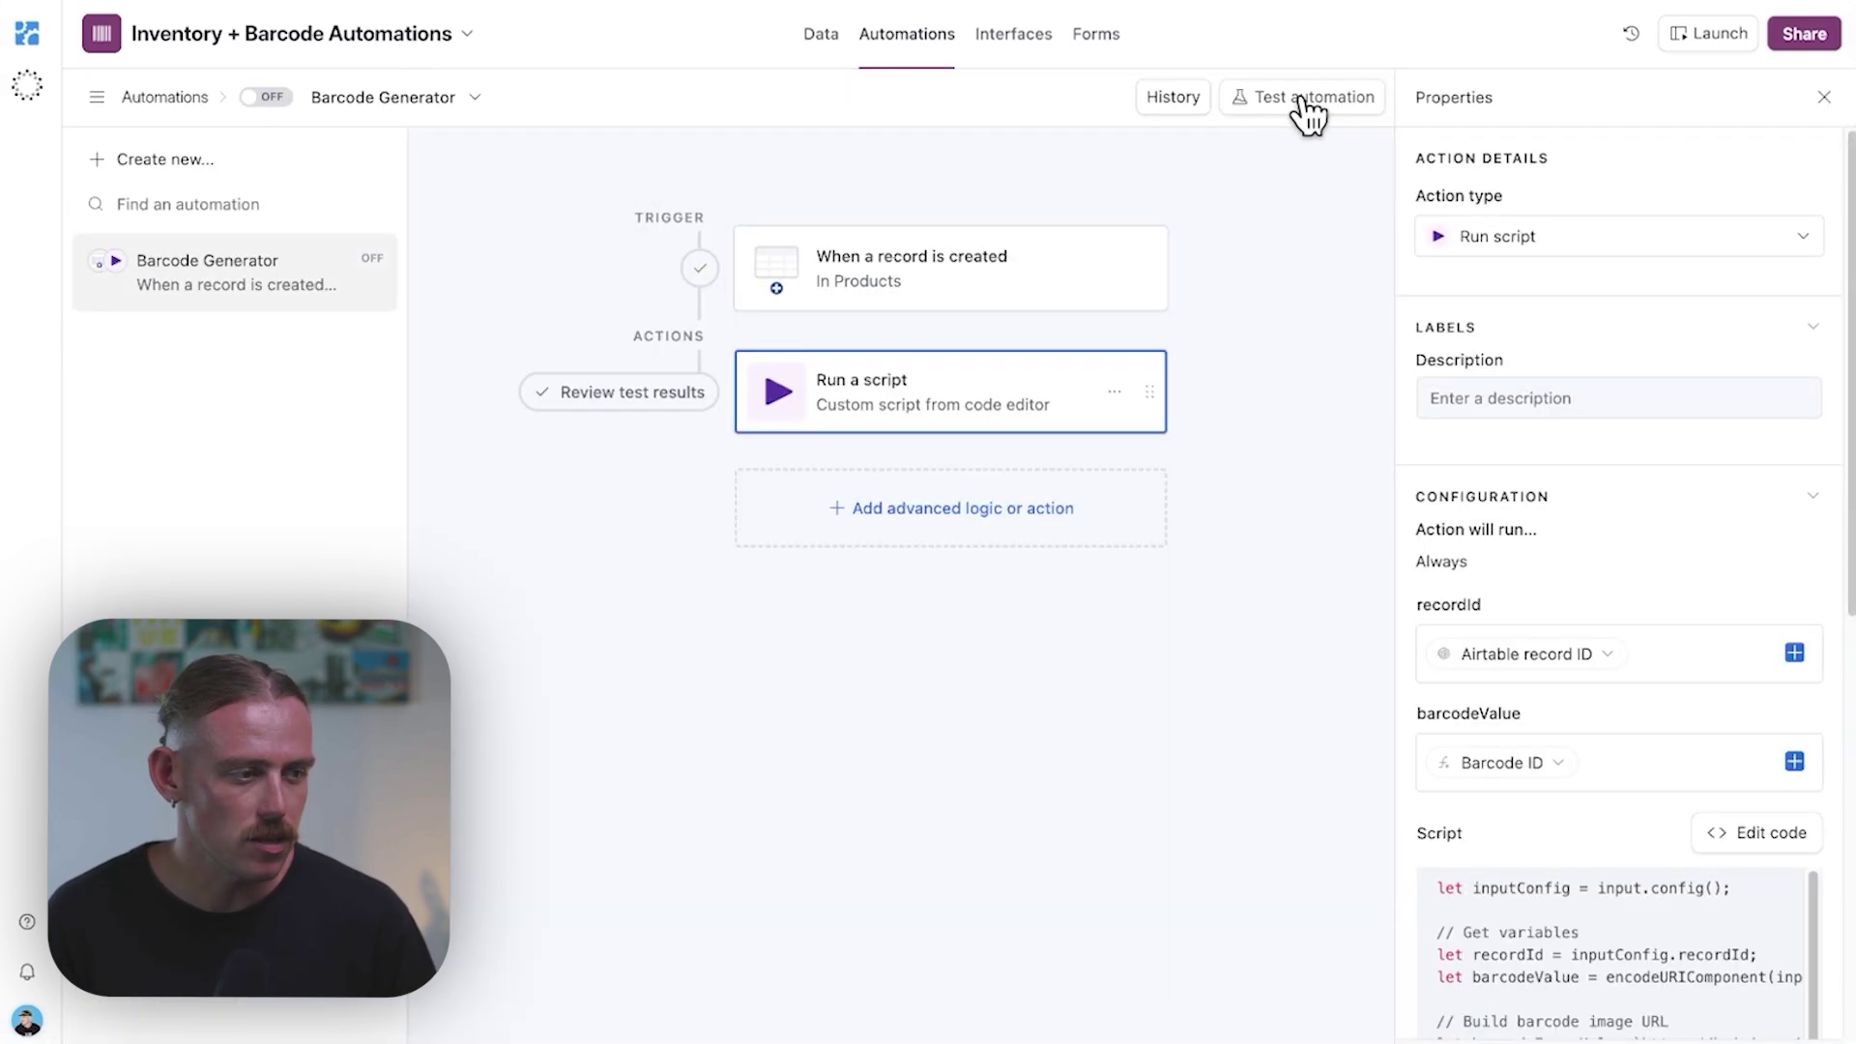
click(1312, 114)
click(1616, 223)
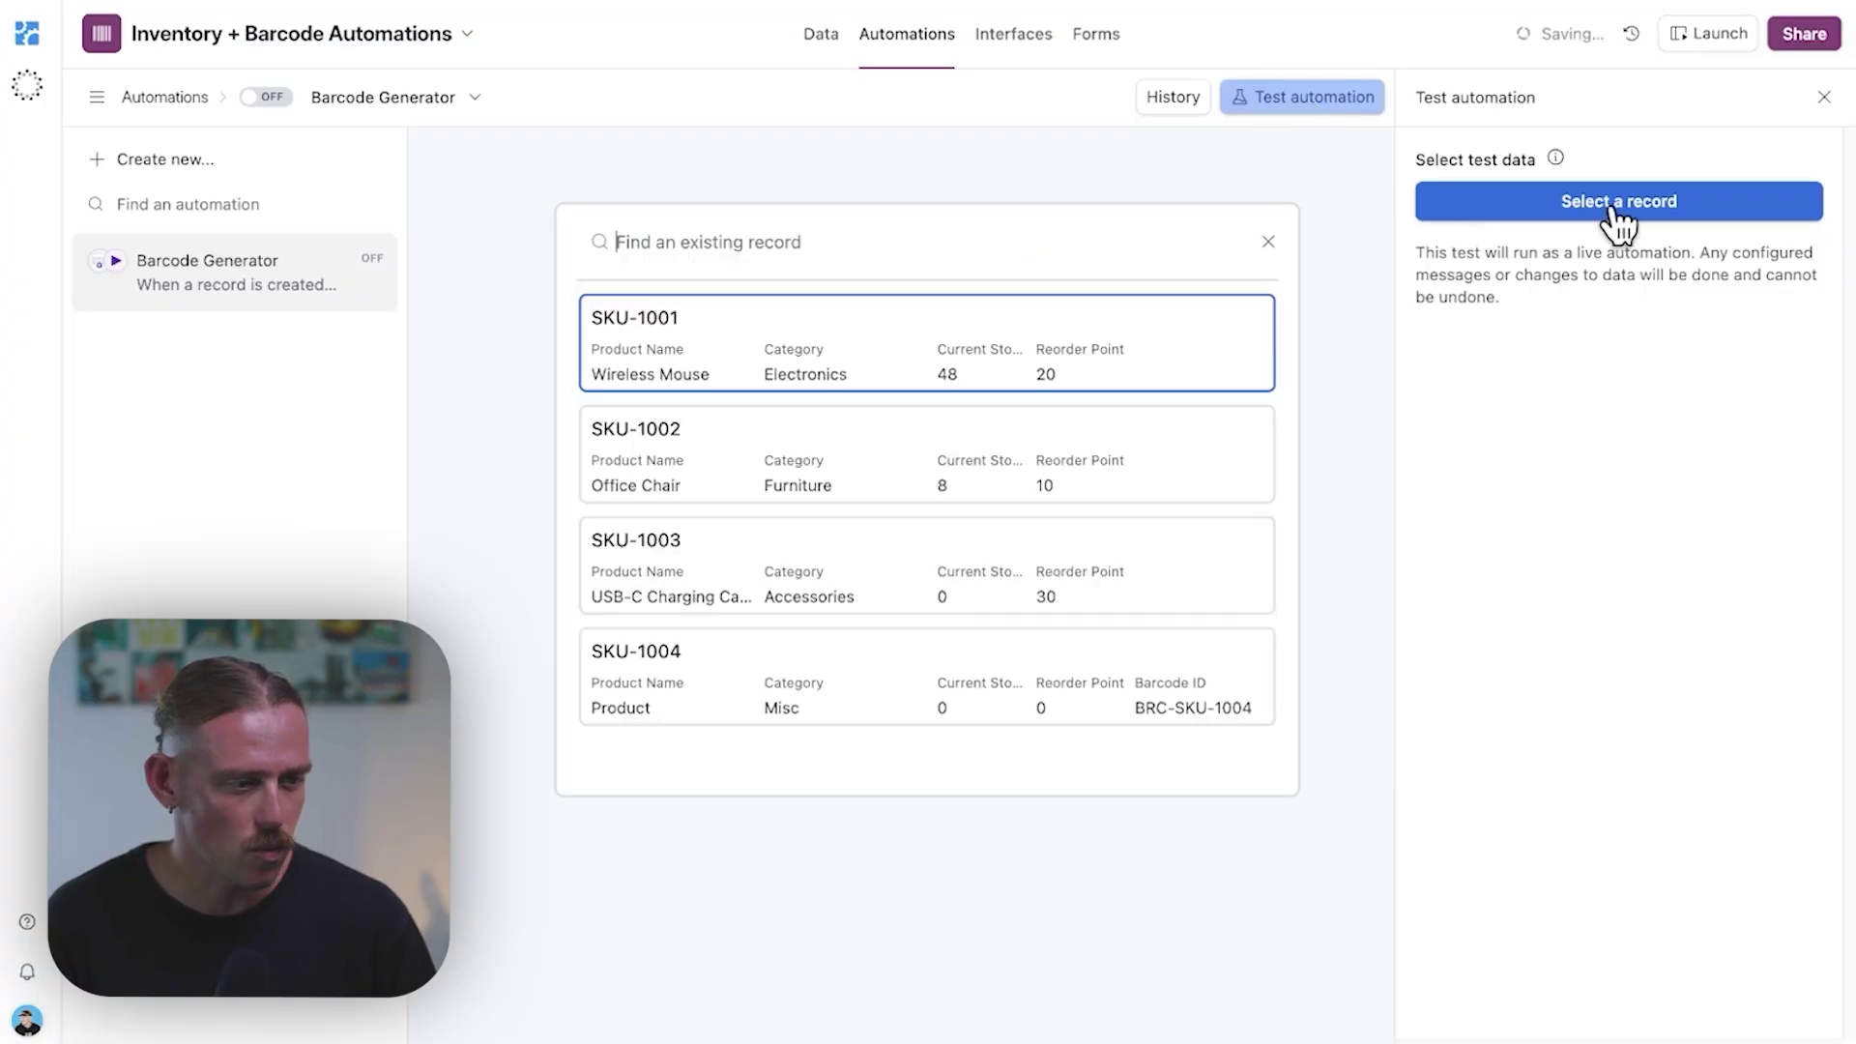
click(883, 655)
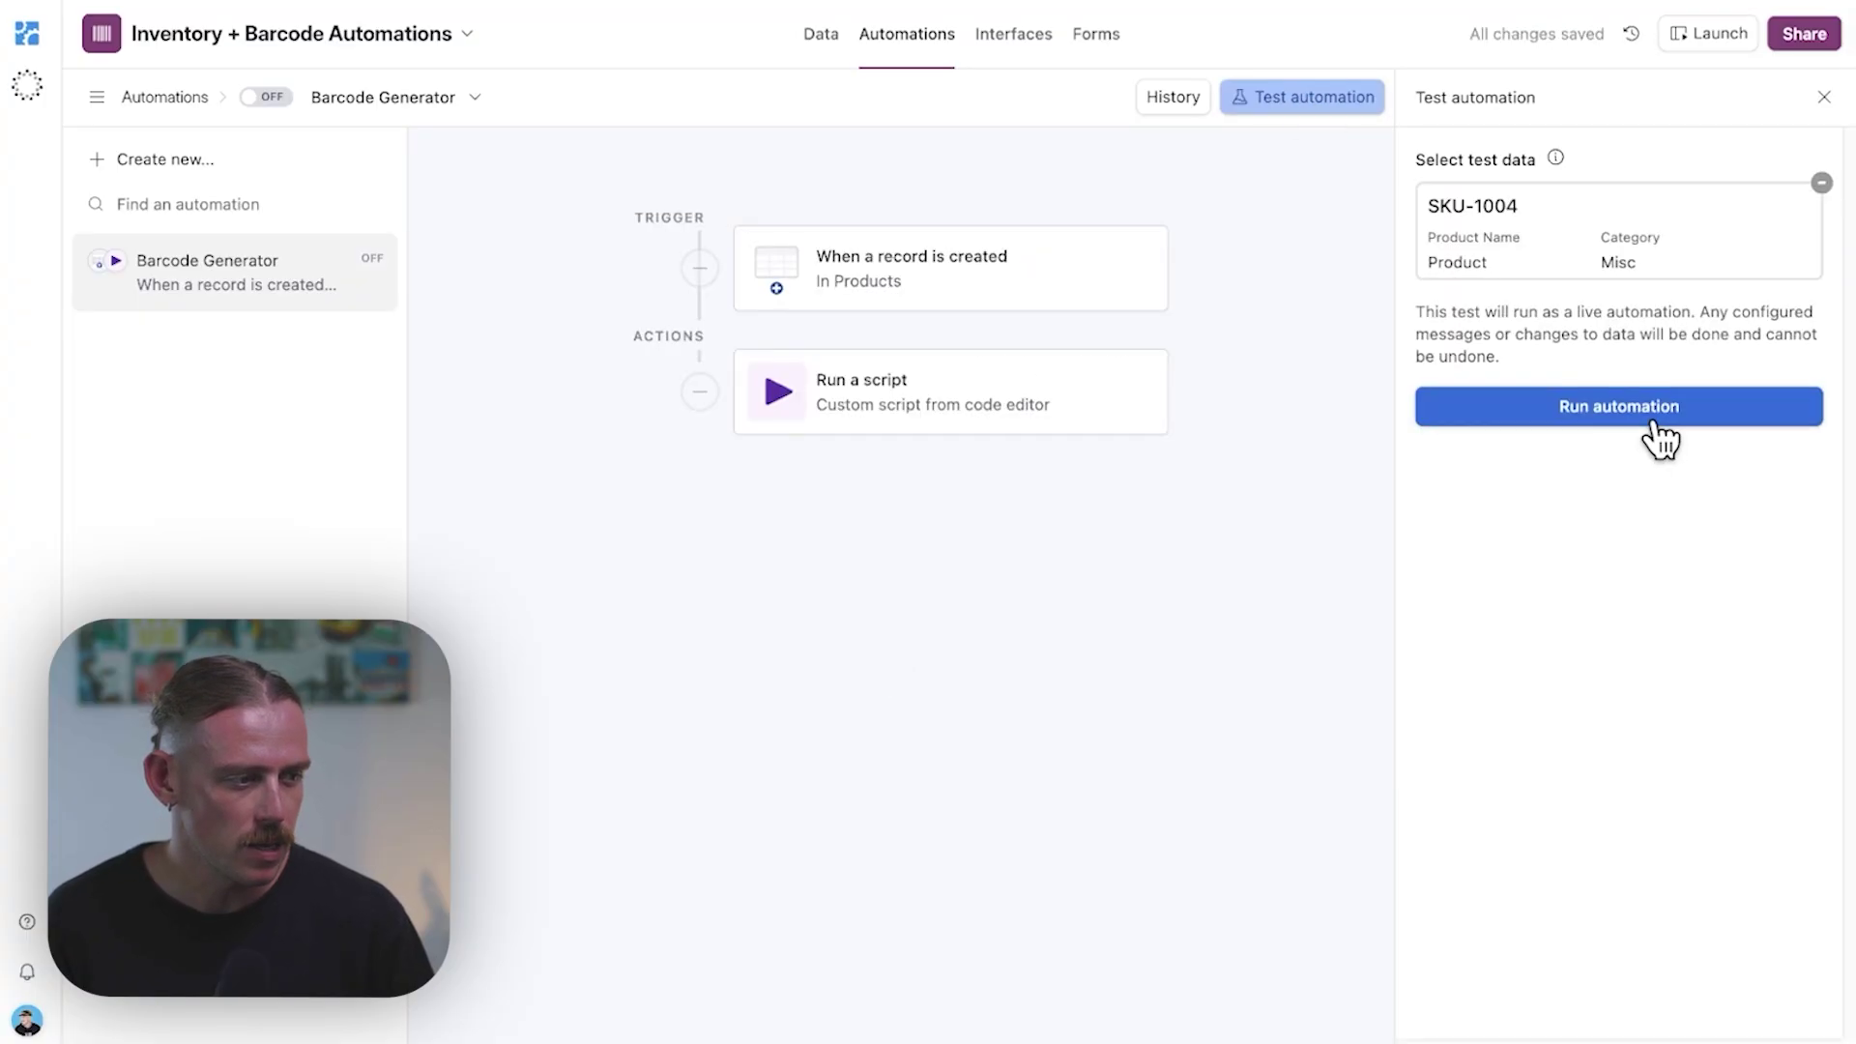
click(1659, 437)
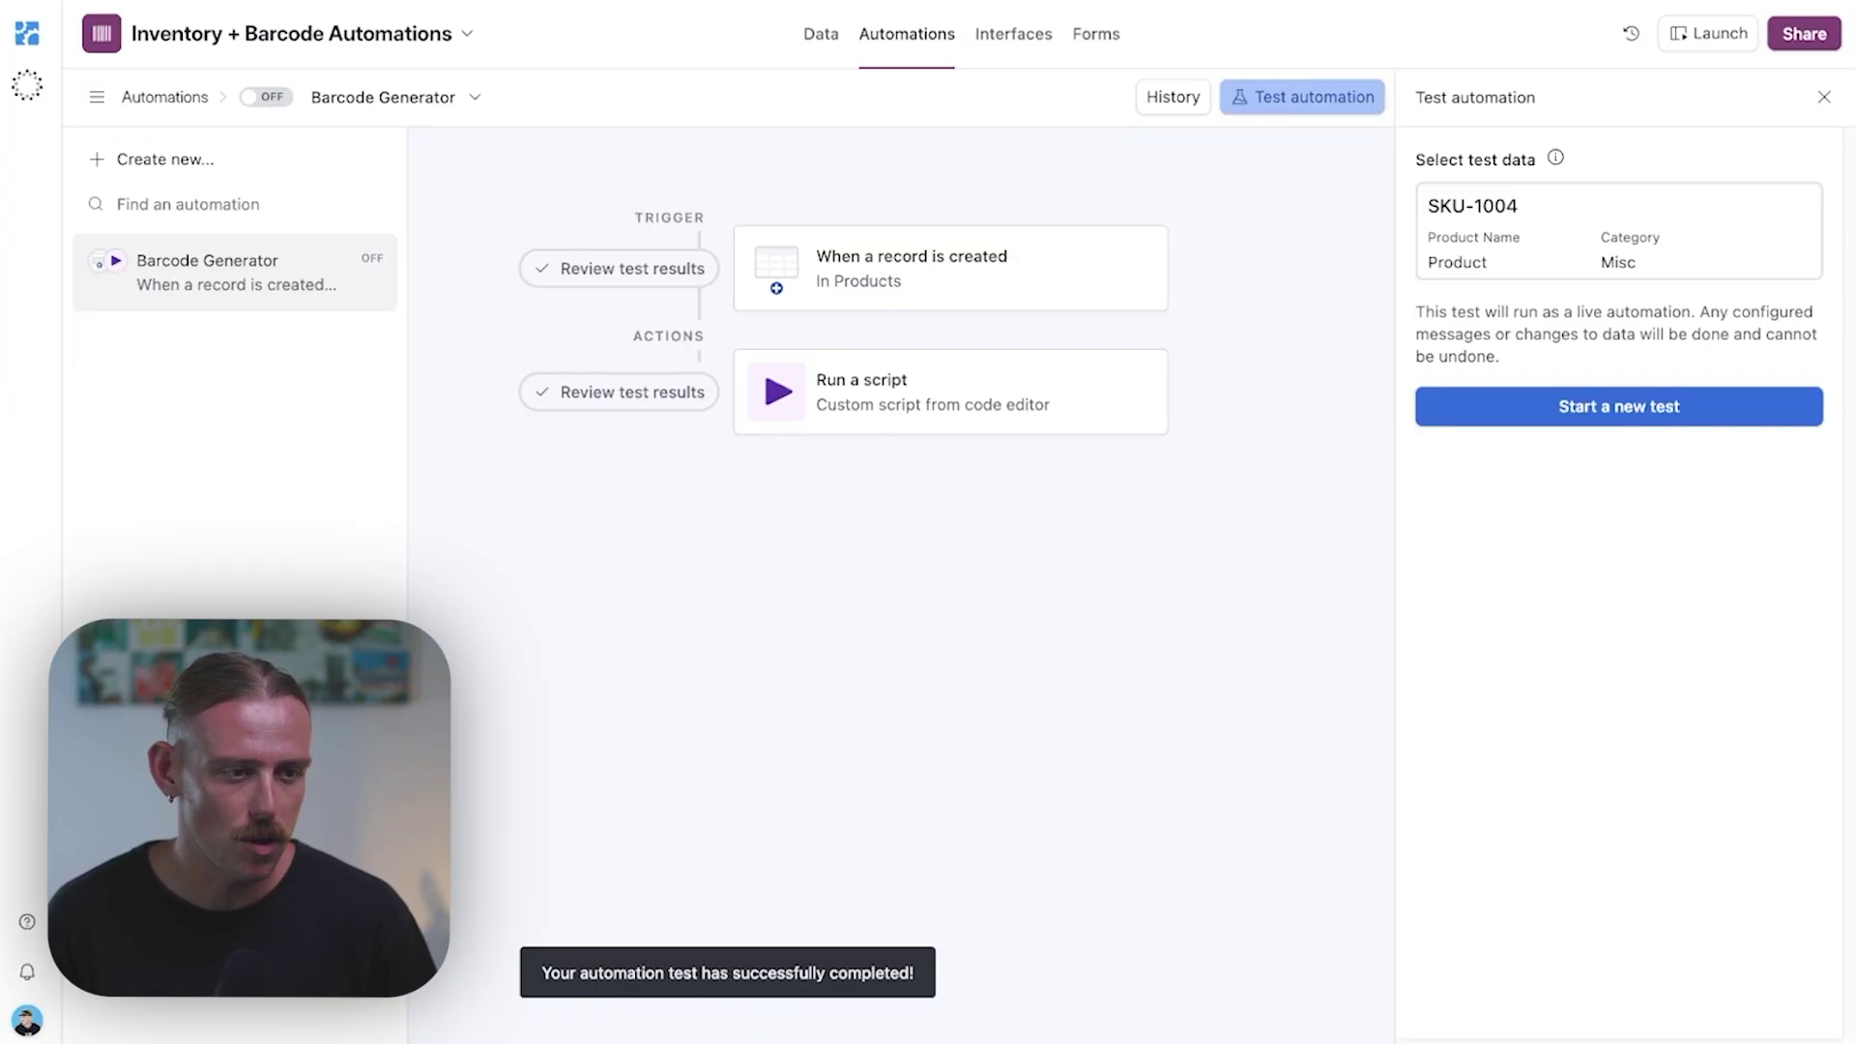
- Switch the Barcode Generator automation on and return to Products to check SKU-1004
click(267, 99)
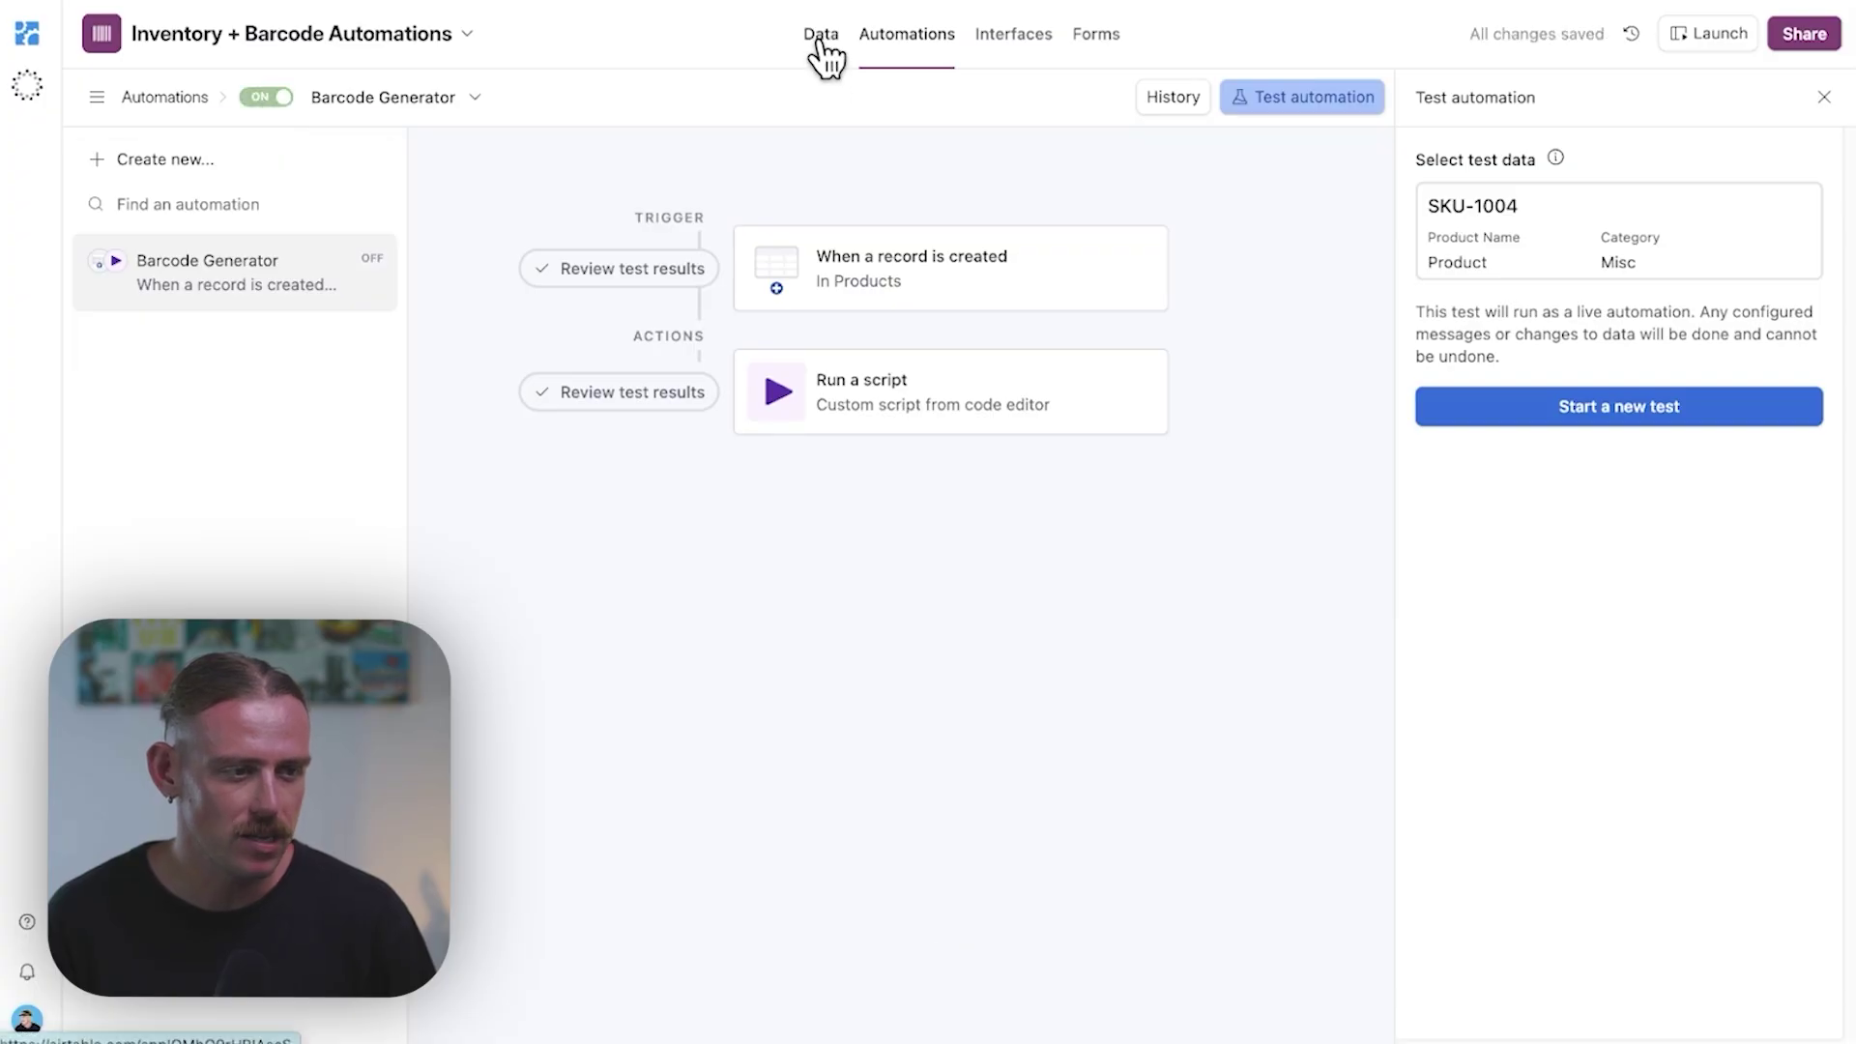
click(822, 38)
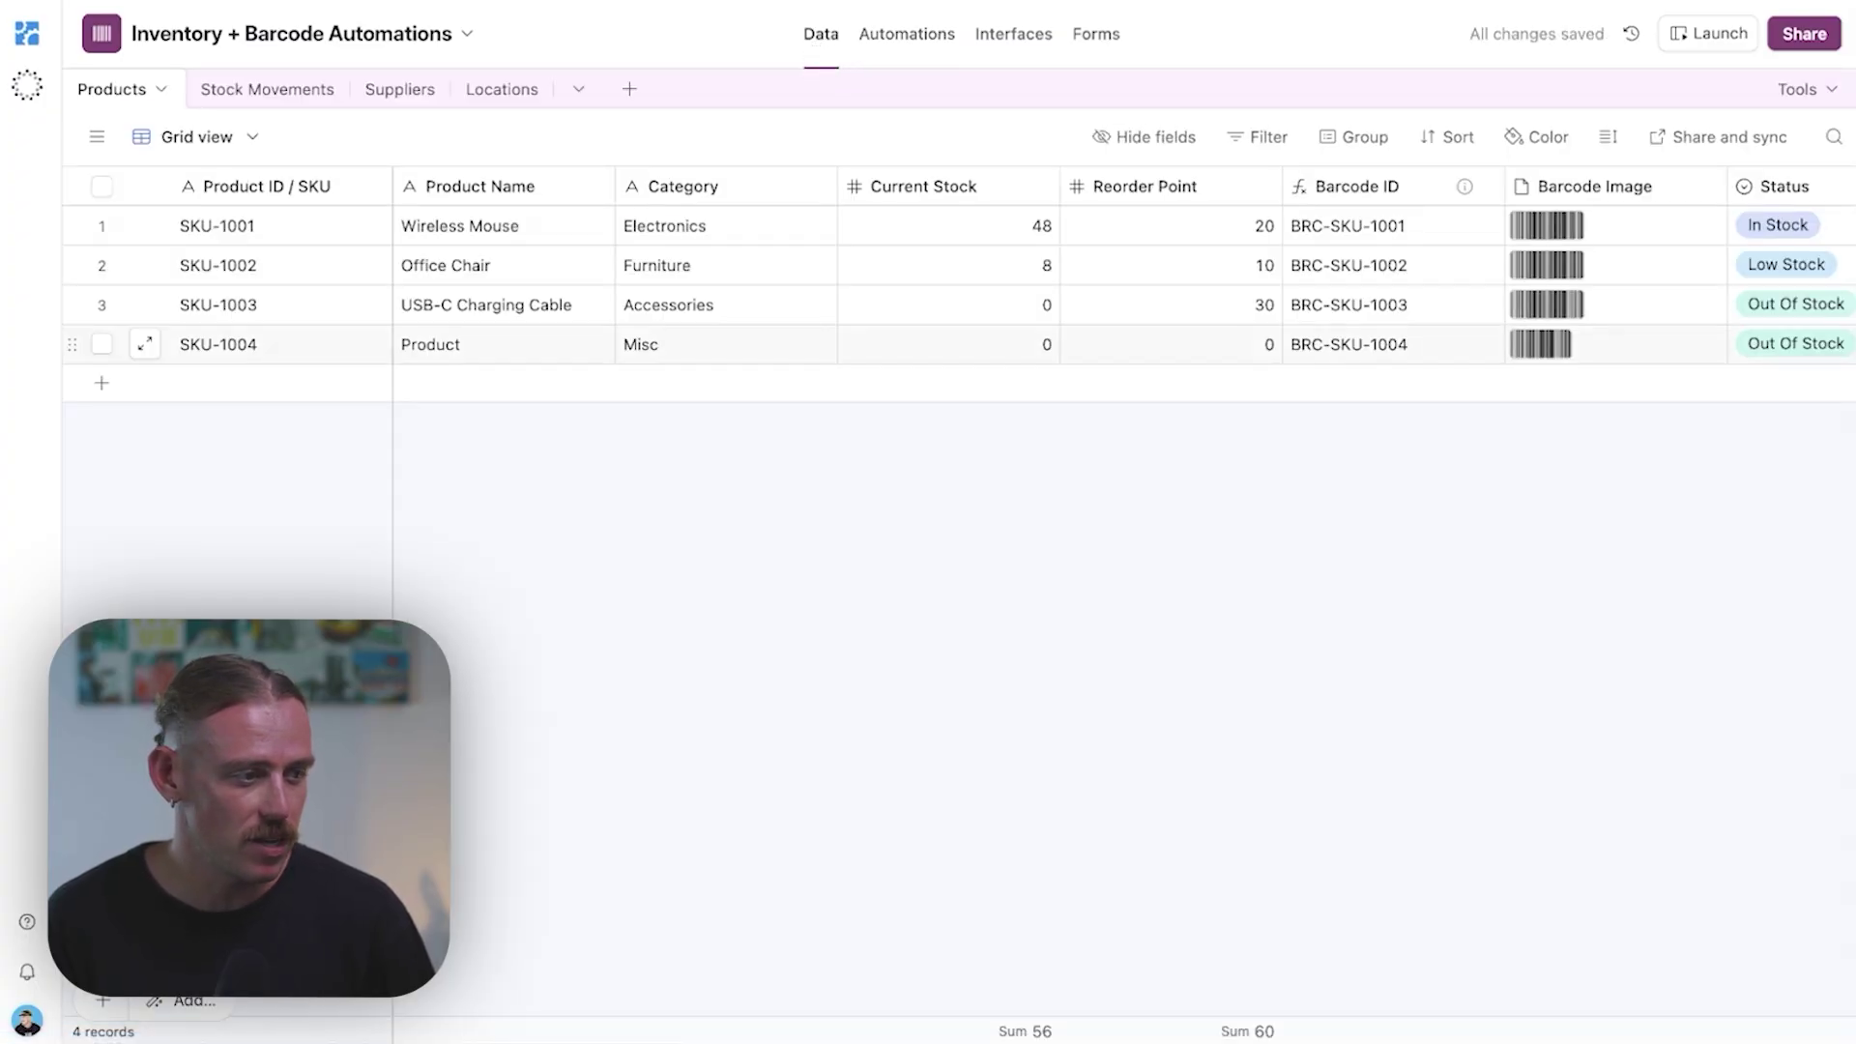